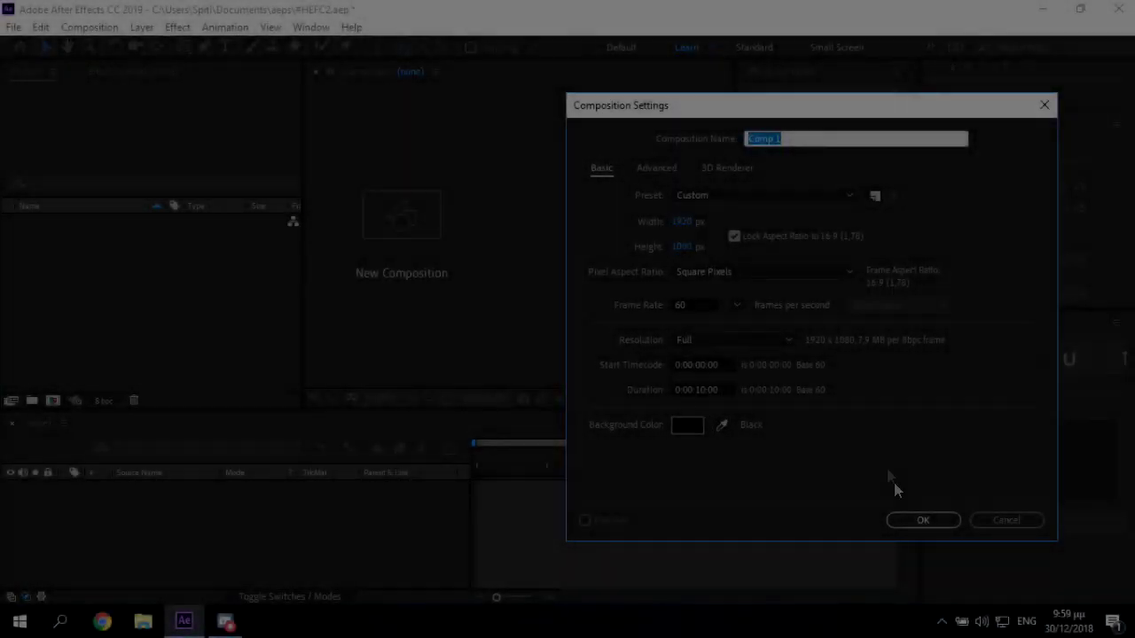
# Step: Accept the 1920×1080, 60 fps, 0:00:10:00 composition with a black background
pyautogui.click(944, 521)
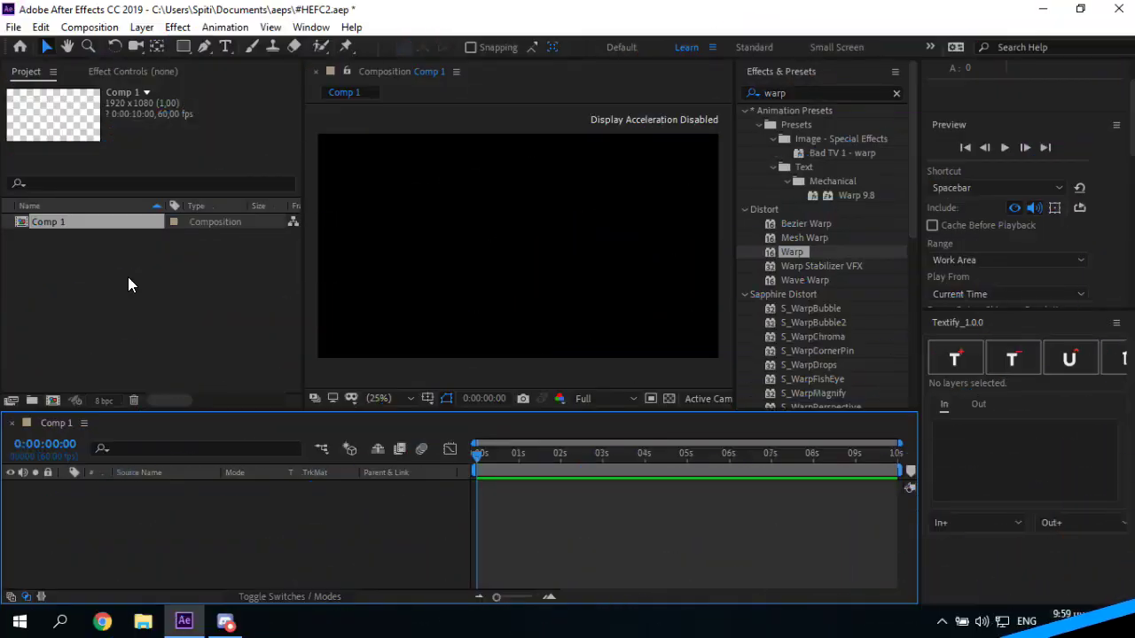
# Step: Rename Comp 1 to TEXT
pyautogui.click(80, 228)
pyautogui.press('Return')
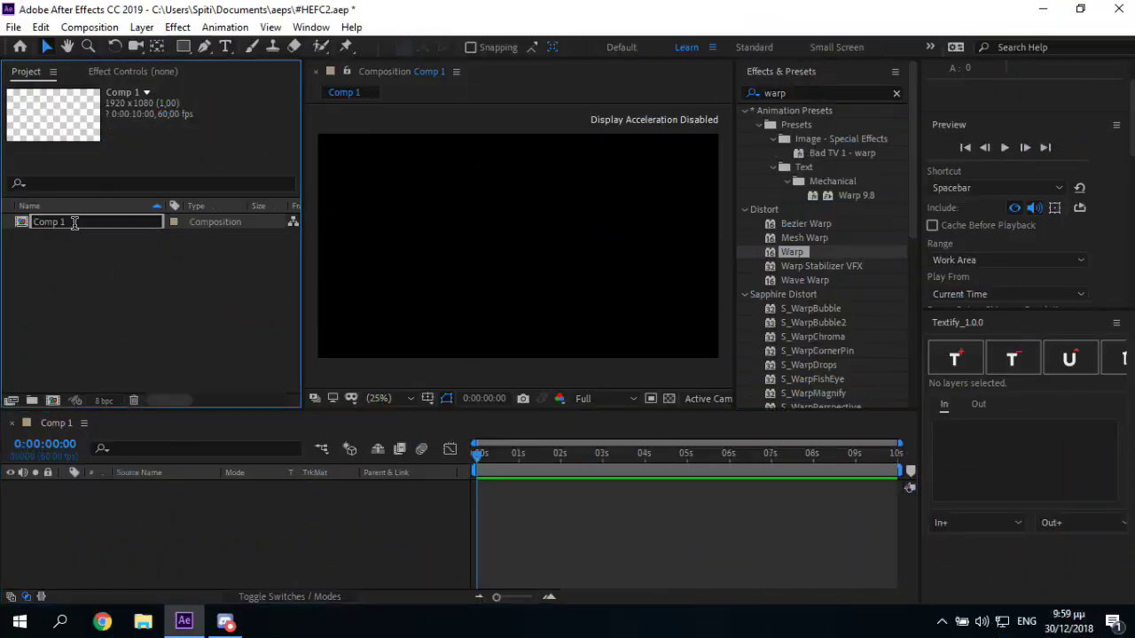
pyautogui.write('TEXT')
pyautogui.press('Return')
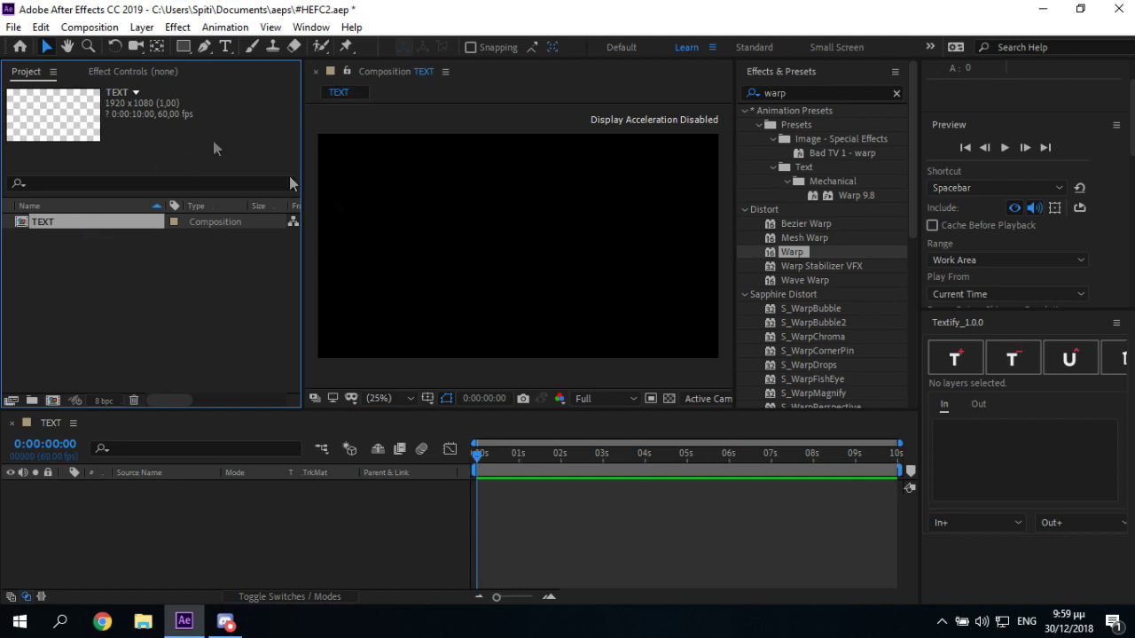
# Step: Create a text layer in the viewer reading HEFC2
pyautogui.click(212, 48)
pyautogui.click(218, 46)
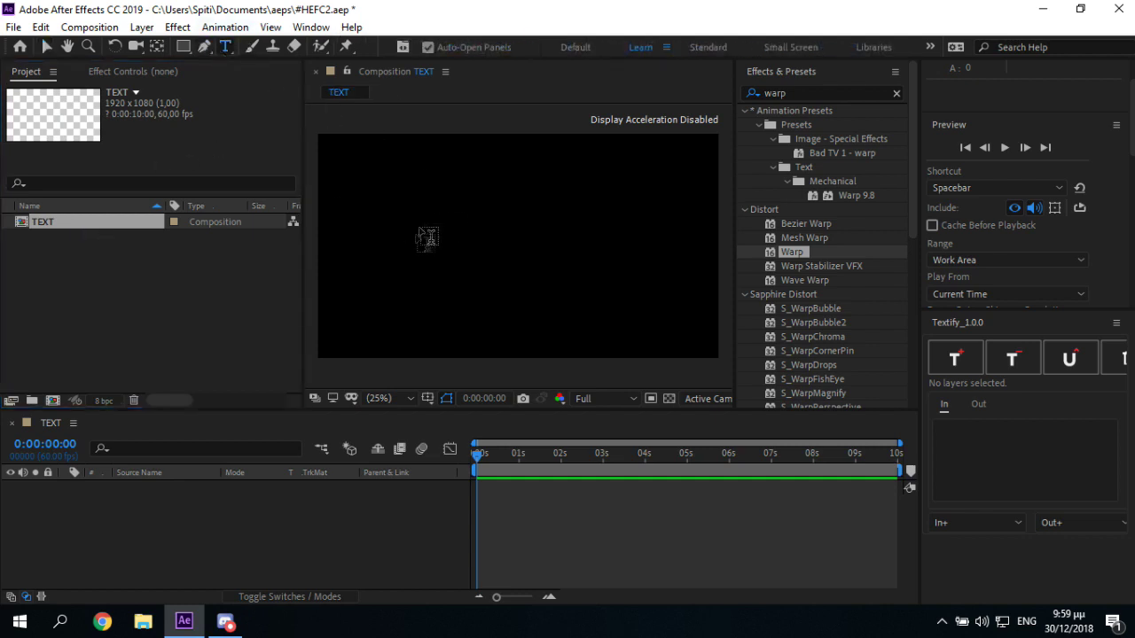
pyautogui.click(489, 265)
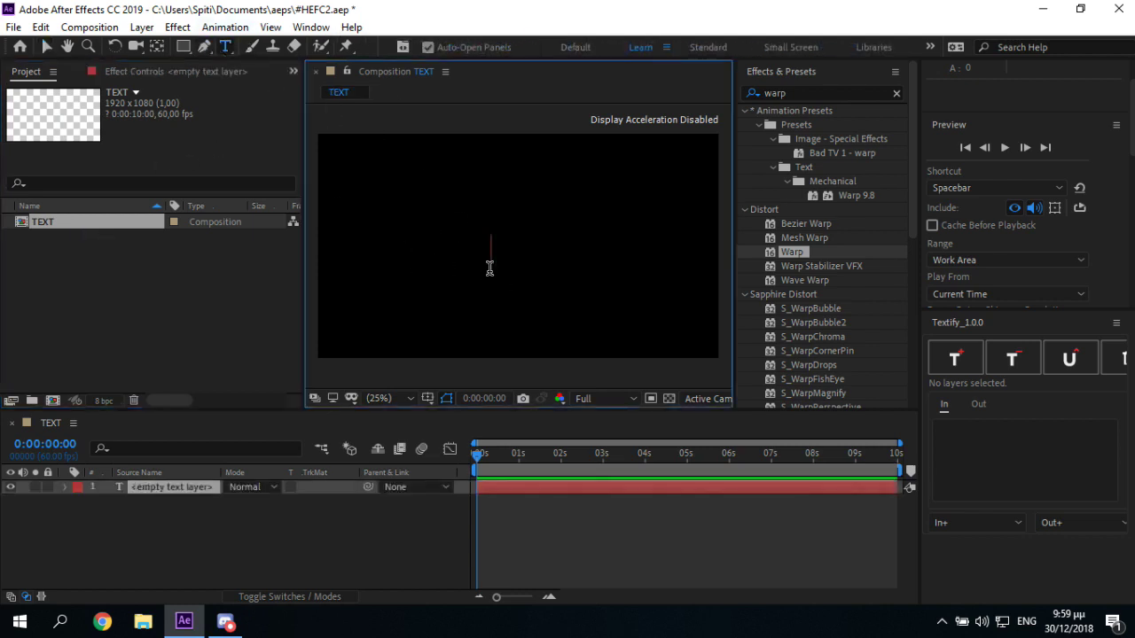
pyautogui.write('hefx')
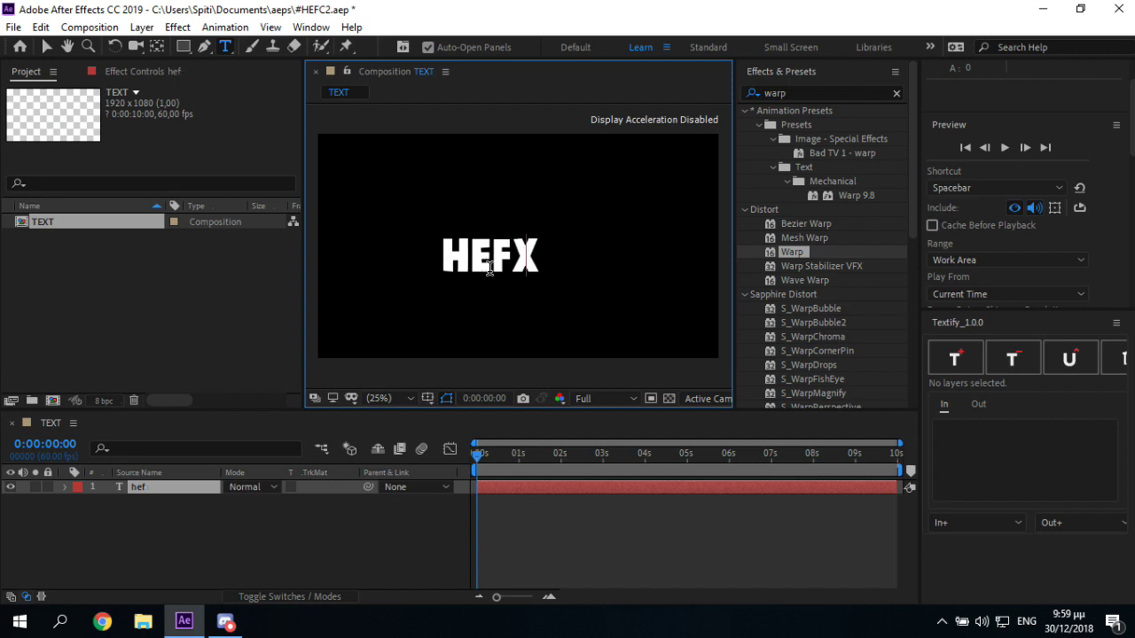
pyautogui.press('BackSpace')
pyautogui.write('C2')
pyautogui.doubleClick(441, 253)
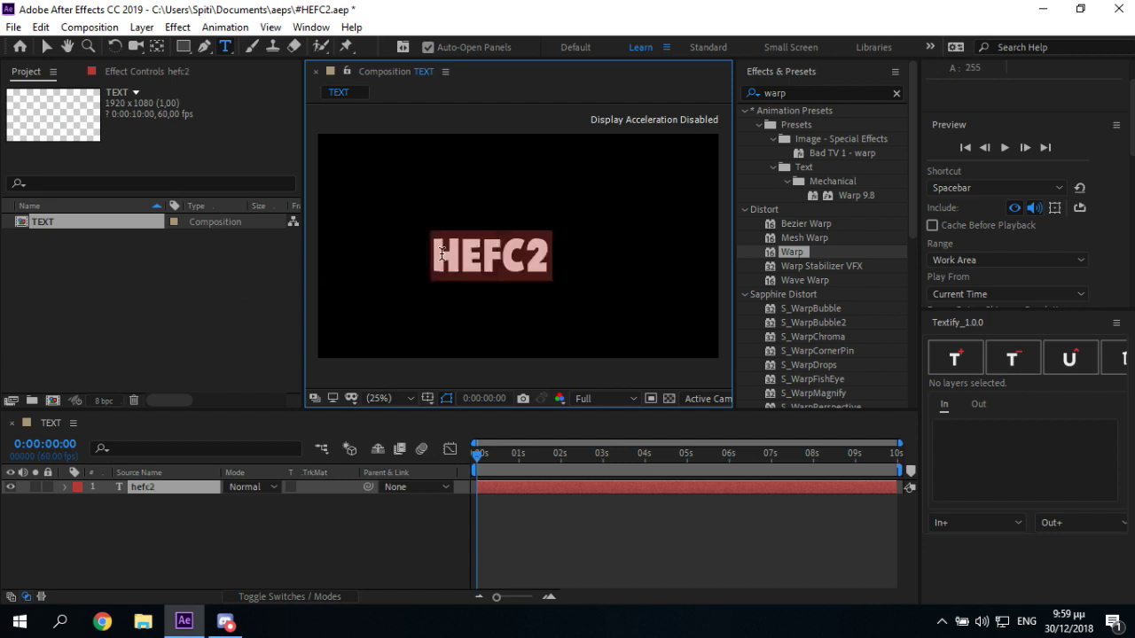
pyautogui.click(441, 253)
pyautogui.write('#')
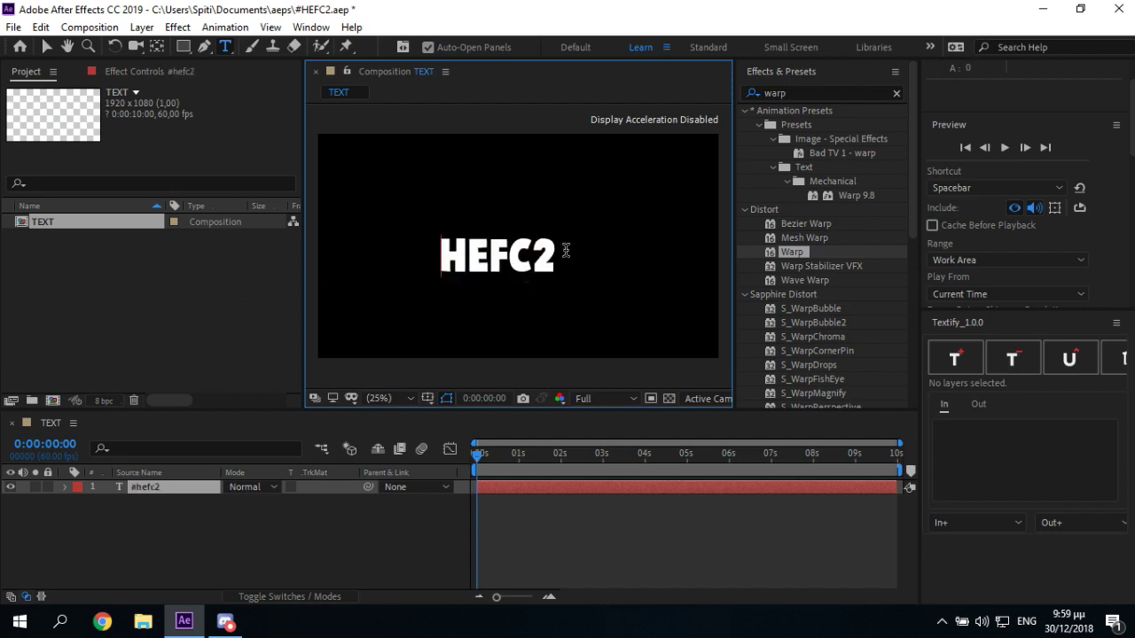
pyautogui.press('BackSpace')
pyautogui.scroll(-5, 752, 275)
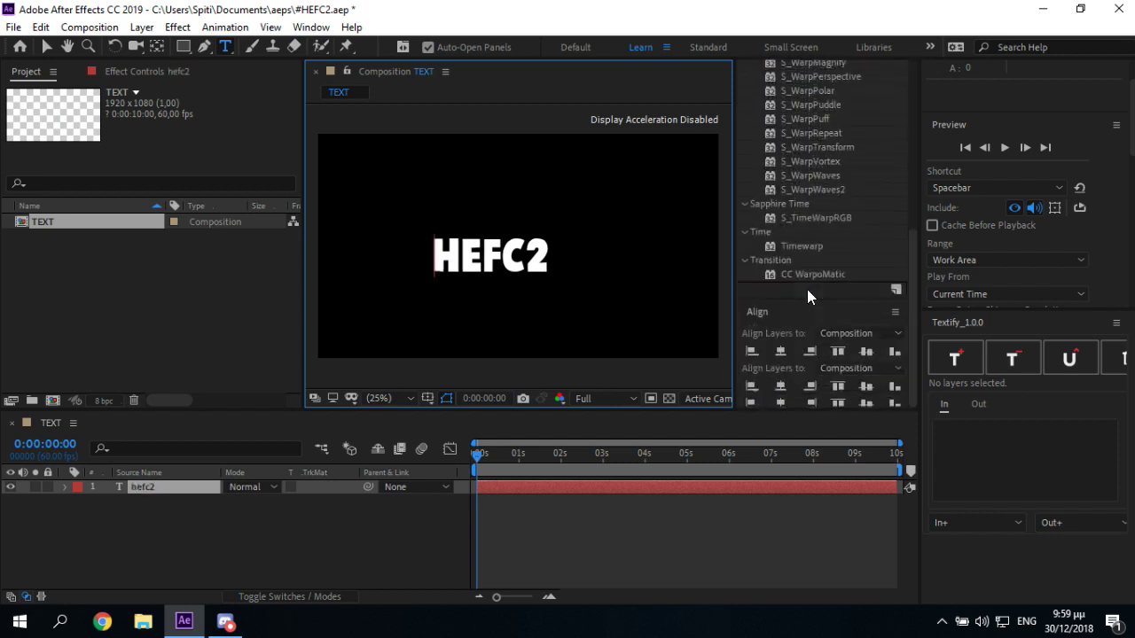
# Step: Align the HEFC2 text horizontally and vertically to the composition centre
pyautogui.click(860, 352)
pyautogui.scroll(-2, 1026, 289)
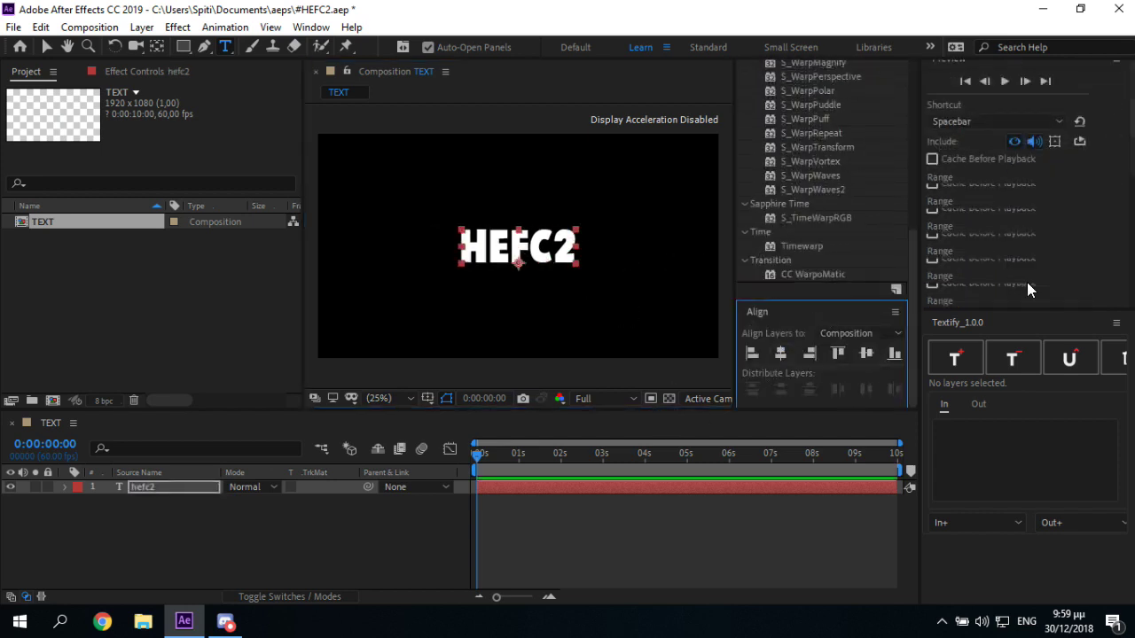
pyautogui.scroll(-3, 1027, 282)
pyautogui.scroll(3, 974, 247)
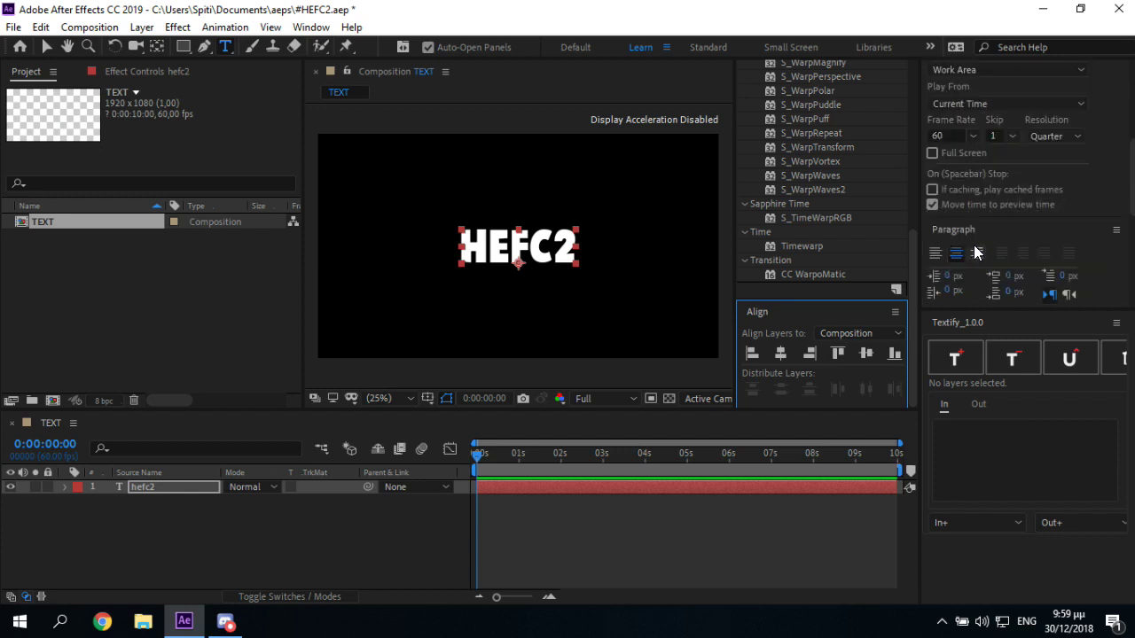
pyautogui.scroll(3, 1010, 174)
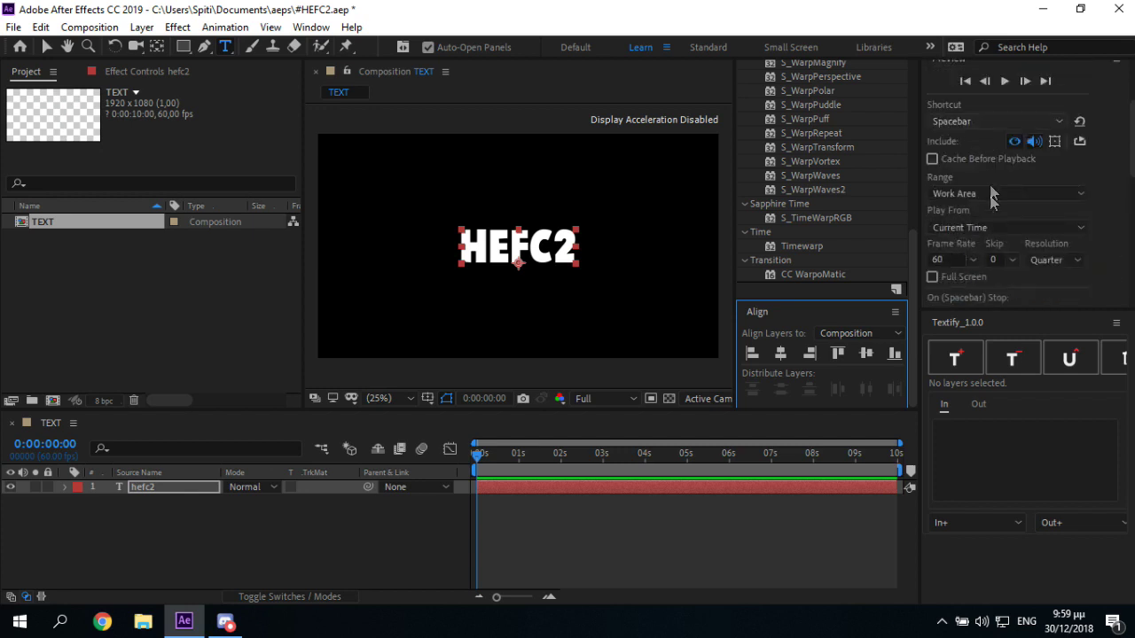
# Step: Switch the preview range to Work Area Extended By Current Time, then back to Work Area
pyautogui.click(1000, 194)
pyautogui.click(1000, 210)
pyautogui.click(1000, 195)
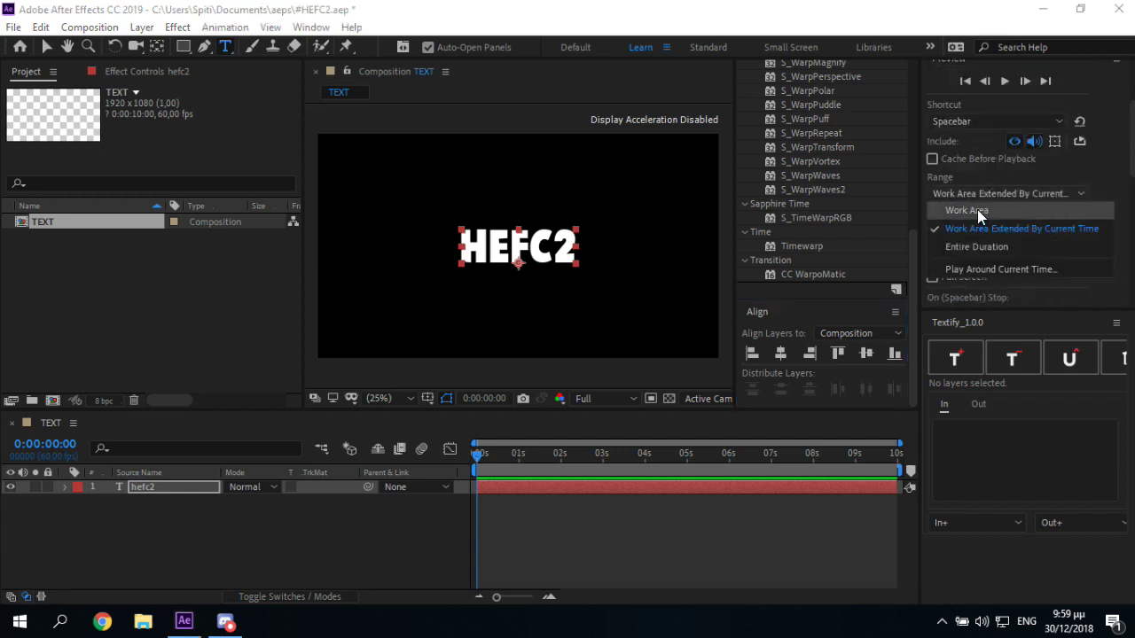
pyautogui.click(977, 209)
pyautogui.scroll(-5, 966, 98)
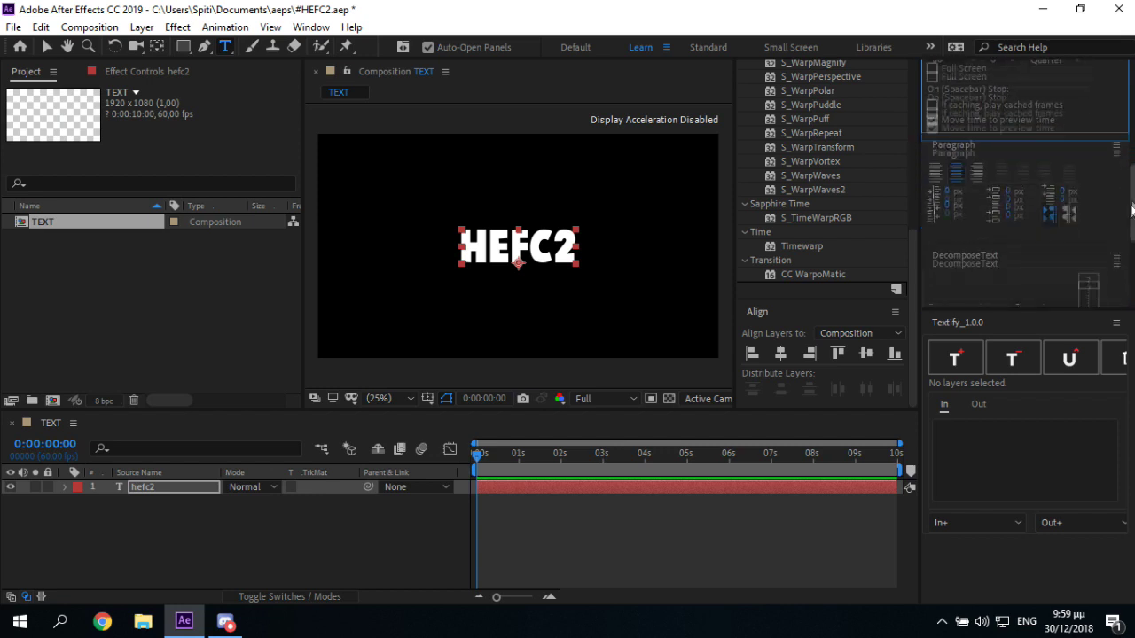
# Step: Enlarge the Paragraph panel and check the text's Cartoonist Kooky font style
pyautogui.click(967, 94)
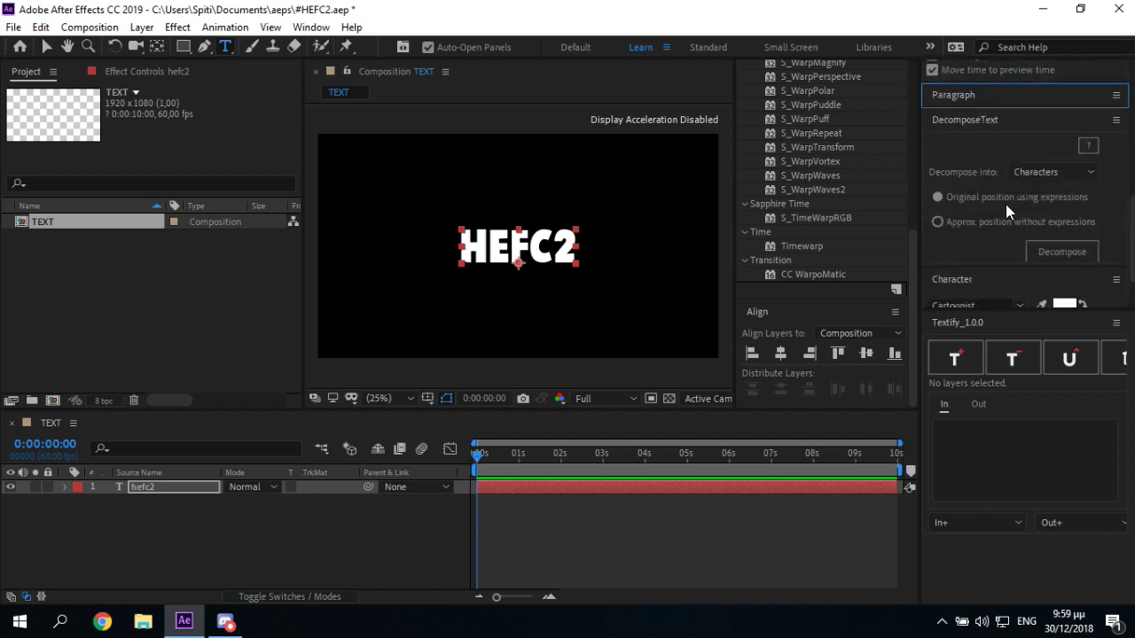
pyautogui.click(1000, 93)
pyautogui.moveTo(1014, 196); pyautogui.dragTo(1014, 233)
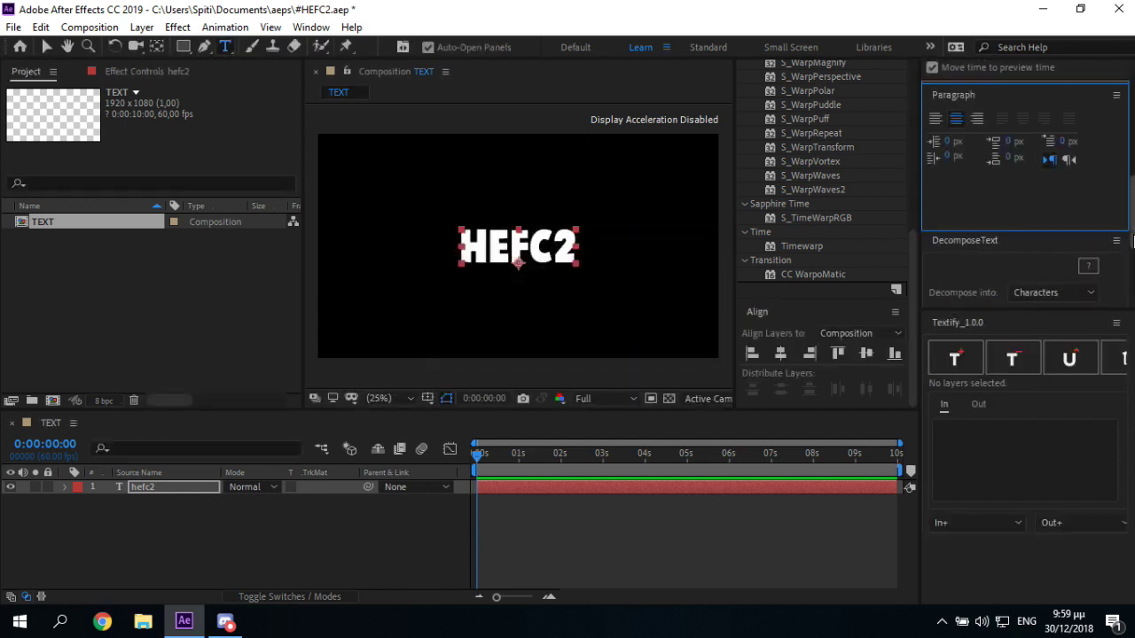
pyautogui.scroll(-3, 1003, 258)
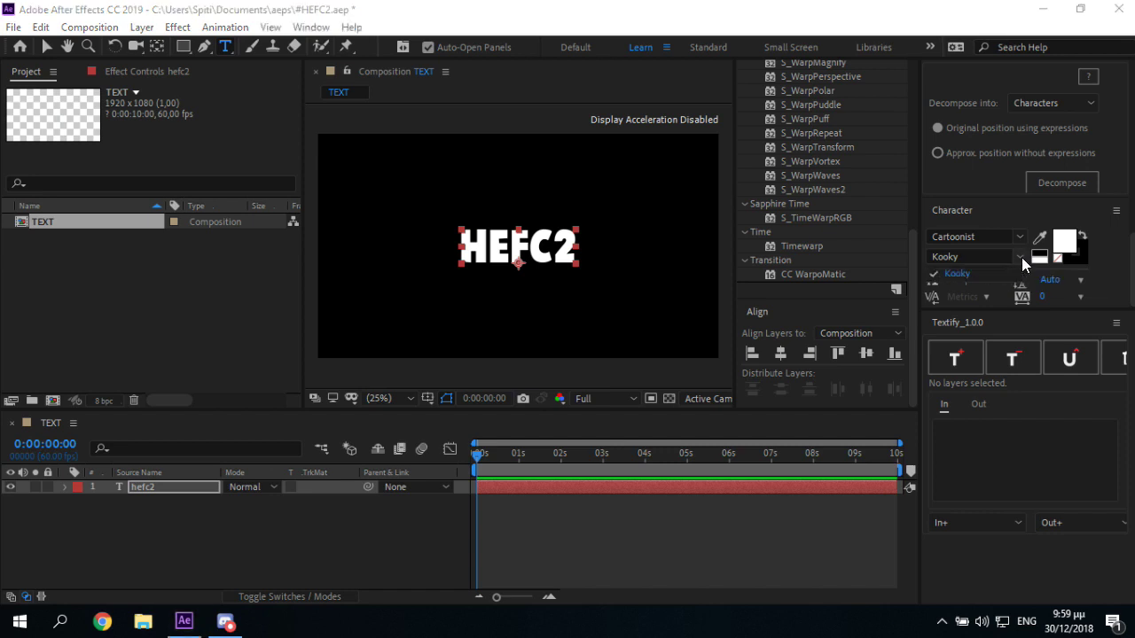
pyautogui.click(959, 281)
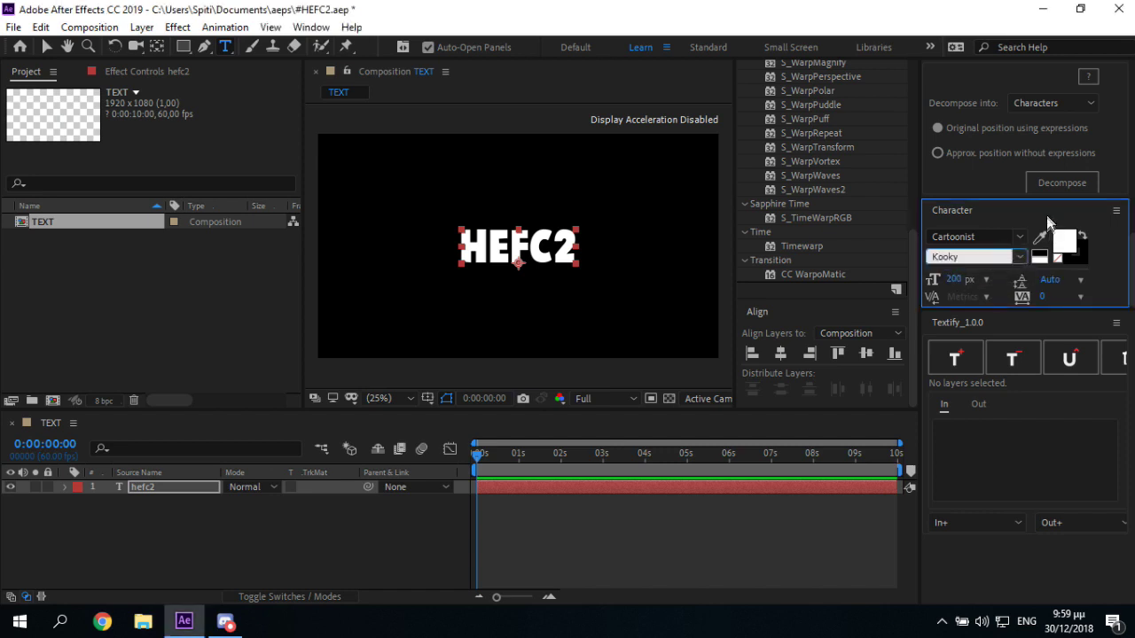
pyautogui.scroll(3, 1046, 218)
pyautogui.scroll(3, 1046, 217)
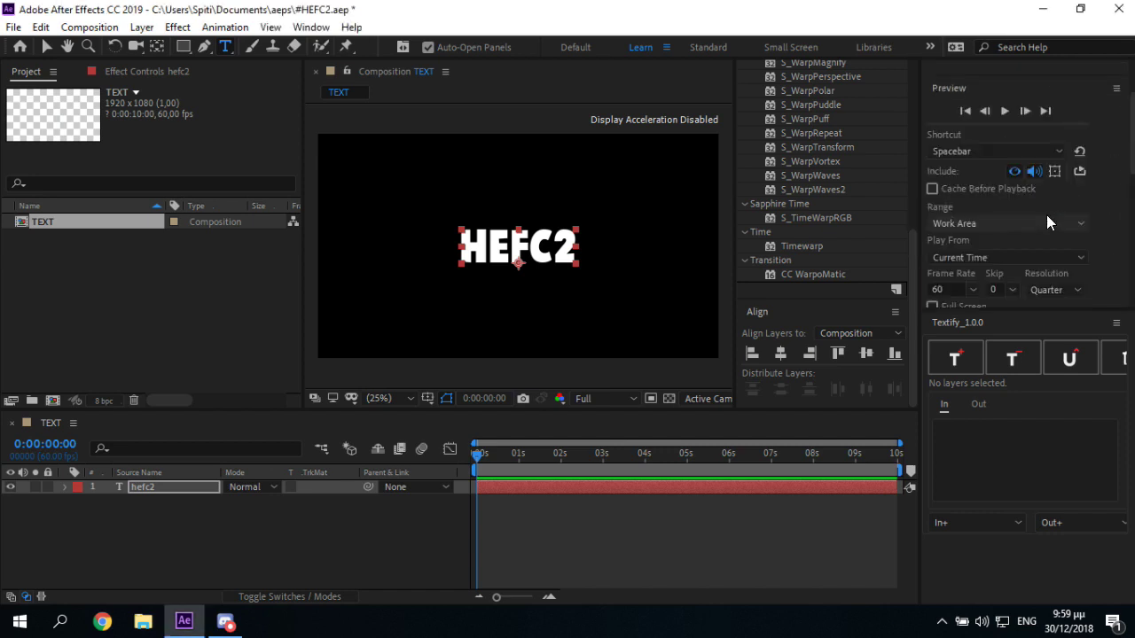
pyautogui.click(555, 245)
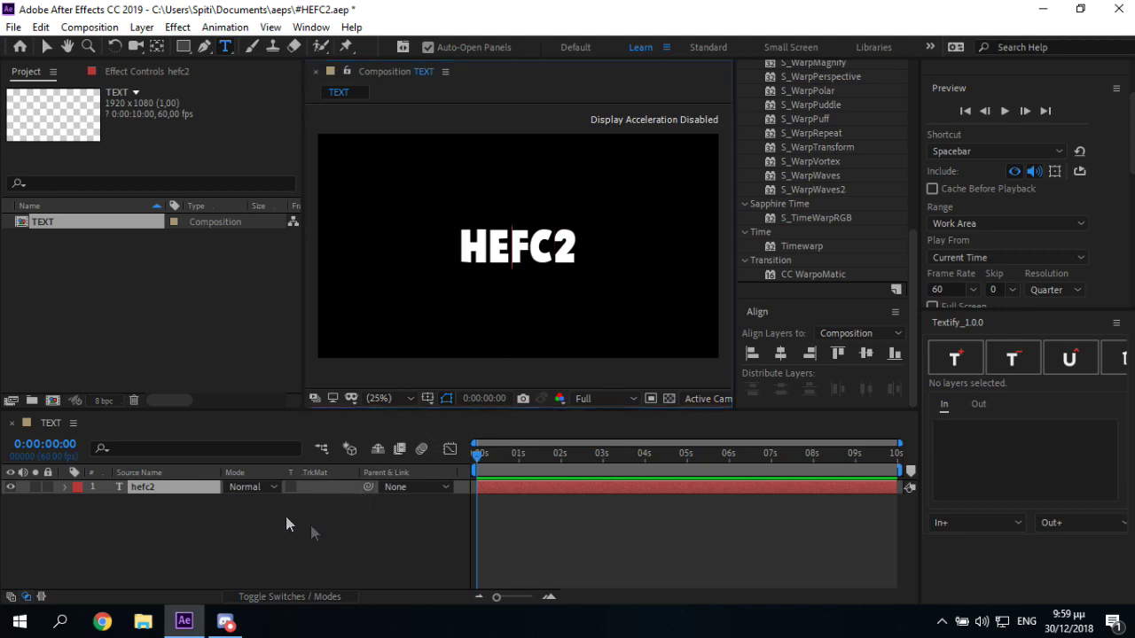
# Step: Add an Inner Shadow layer style to the hefc2 layer
pyautogui.rightClick(195, 492)
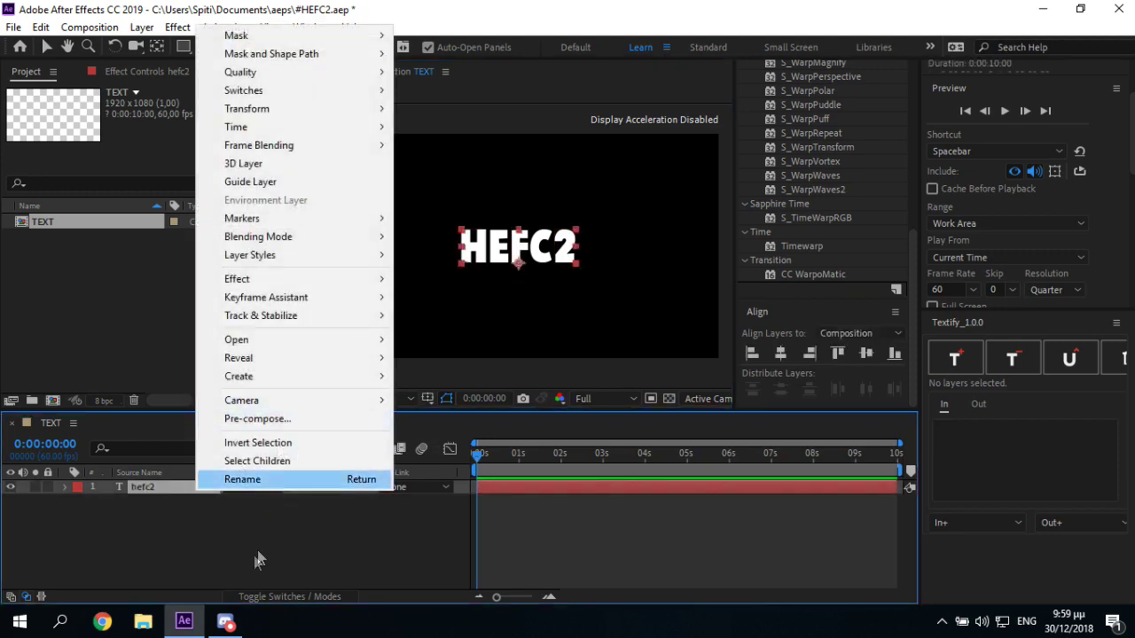
pyautogui.click(198, 489)
pyautogui.rightClick(198, 489)
pyautogui.moveTo(279, 254)
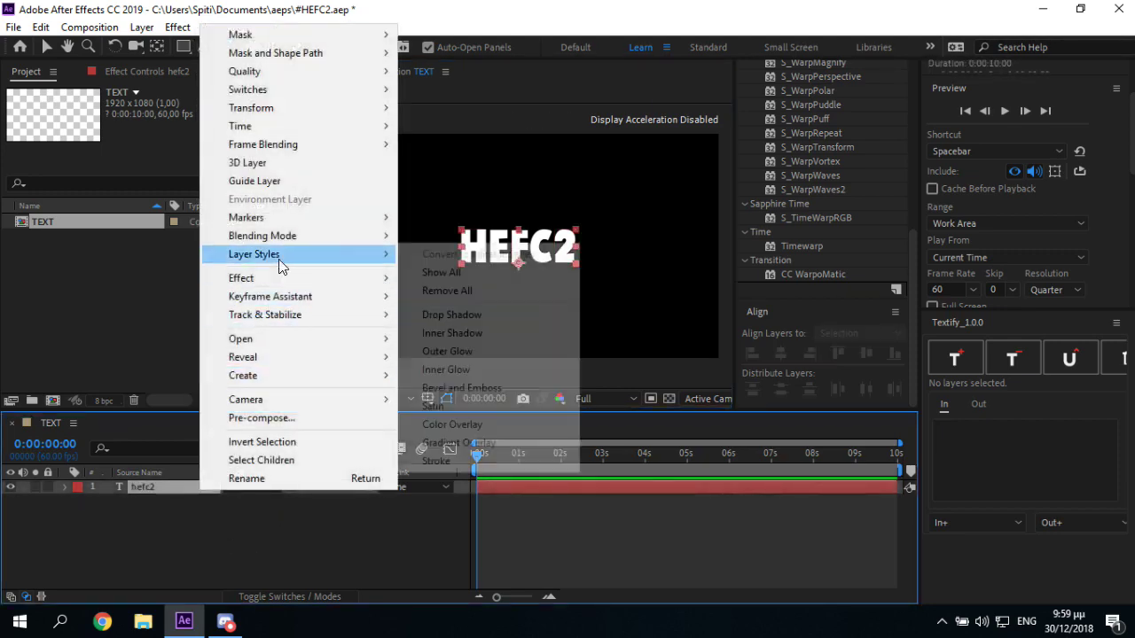
pyautogui.click(484, 330)
pyautogui.click(93, 559)
# Step: Set the inner shadow opacity to 40% and distance to 15
pyautogui.scroll(-2, 91, 549)
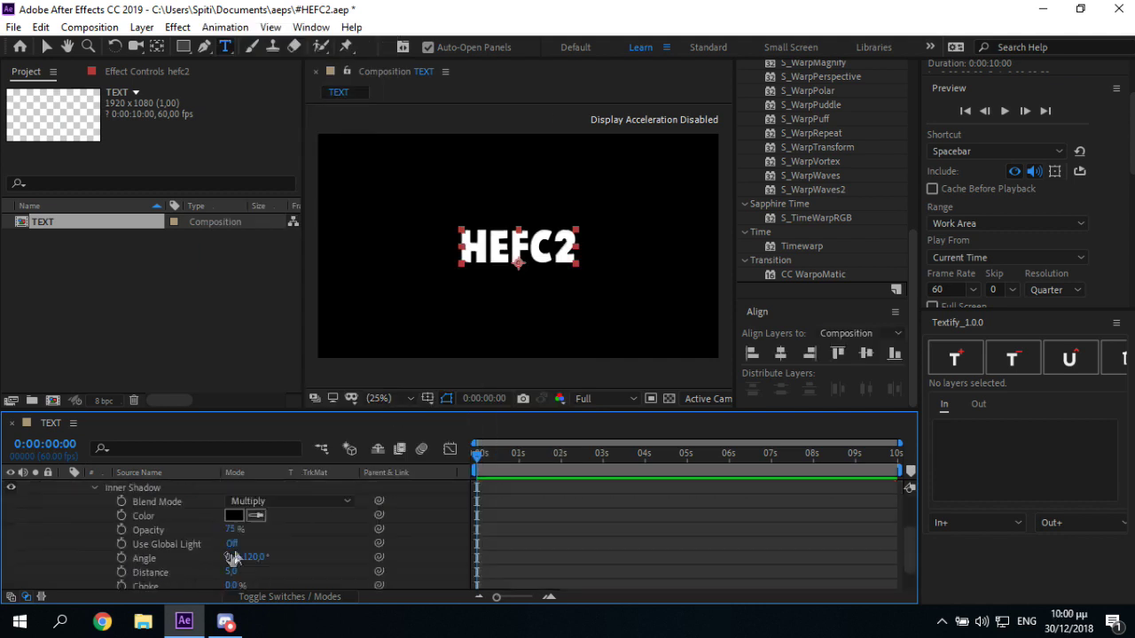
pyautogui.click(233, 529)
pyautogui.write('40')
pyautogui.press('Return')
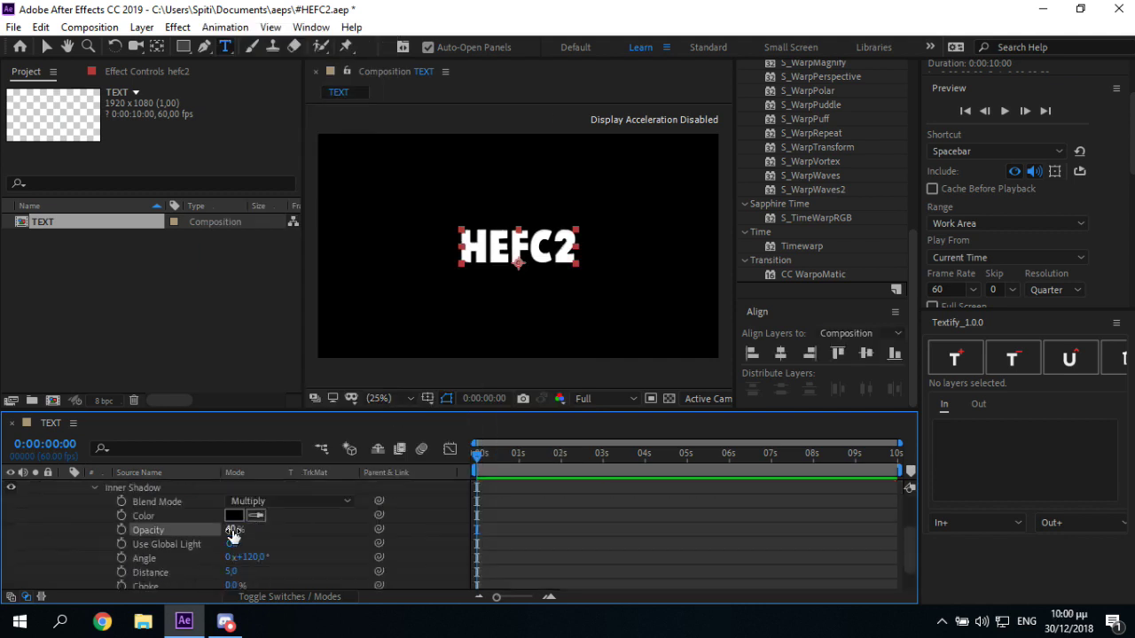
pyautogui.click(231, 571)
pyautogui.press('Return')
pyautogui.click(236, 571)
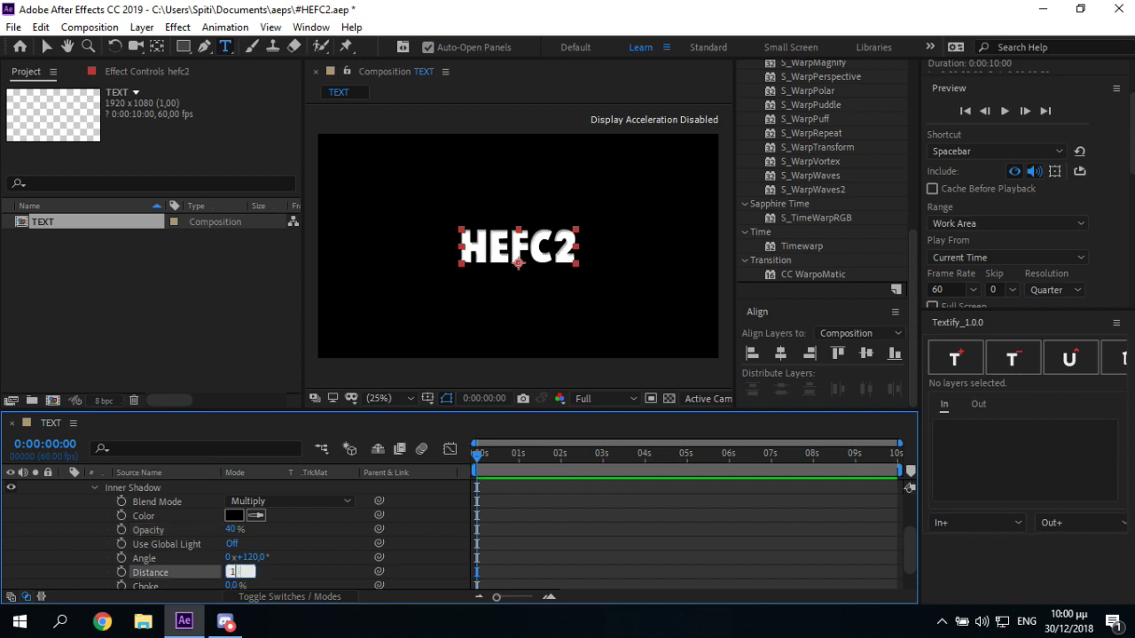
pyautogui.write('5')
pyautogui.press('Return')
# Step: Review the inner shadow size and opacity settings and collapse the layer properties
pyautogui.scroll(-2, 230, 570)
pyautogui.keyDown('ctrl'); pyautogui.click(140, 567); pyautogui.keyUp('ctrl')
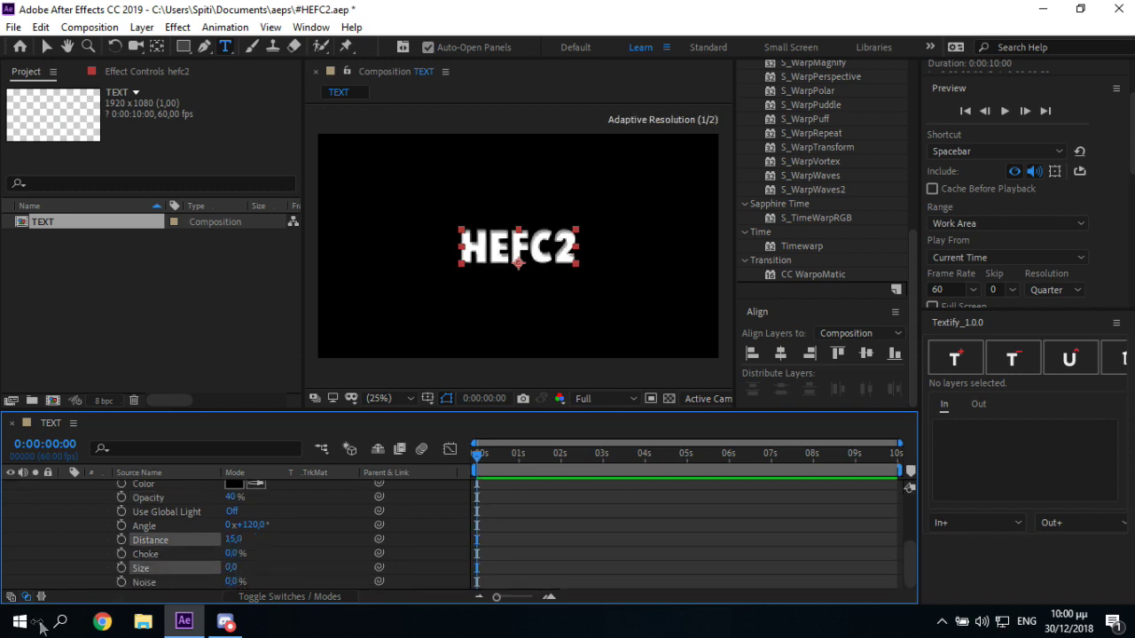
pyautogui.scroll(3, 121, 535)
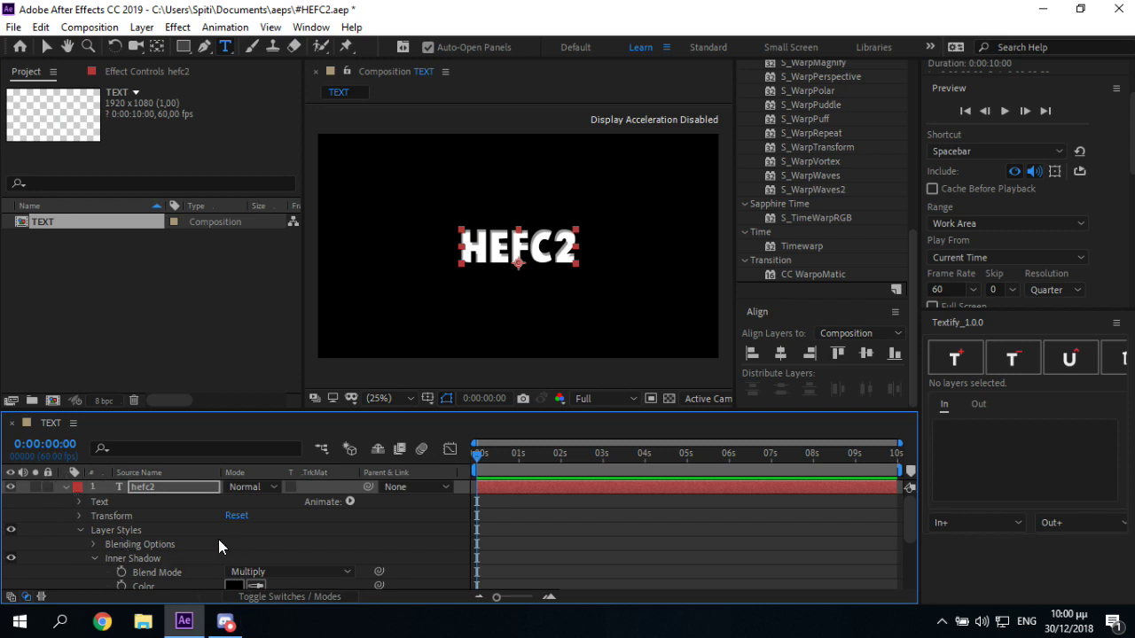
pyautogui.scroll(-2, 218, 539)
pyautogui.click(231, 559)
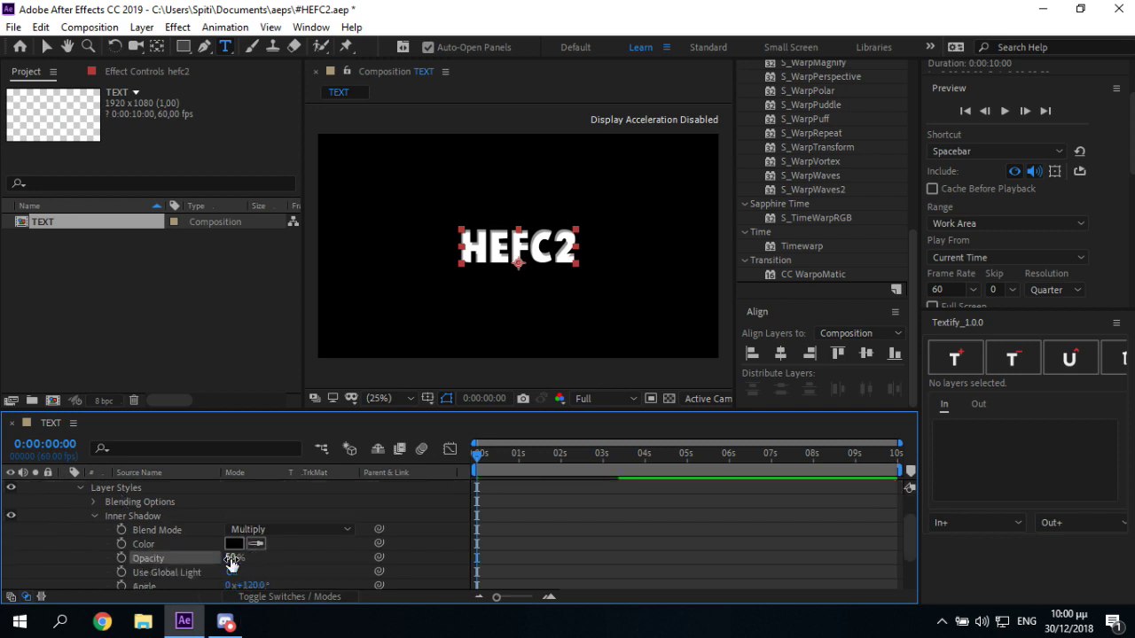
pyautogui.scroll(3, 273, 544)
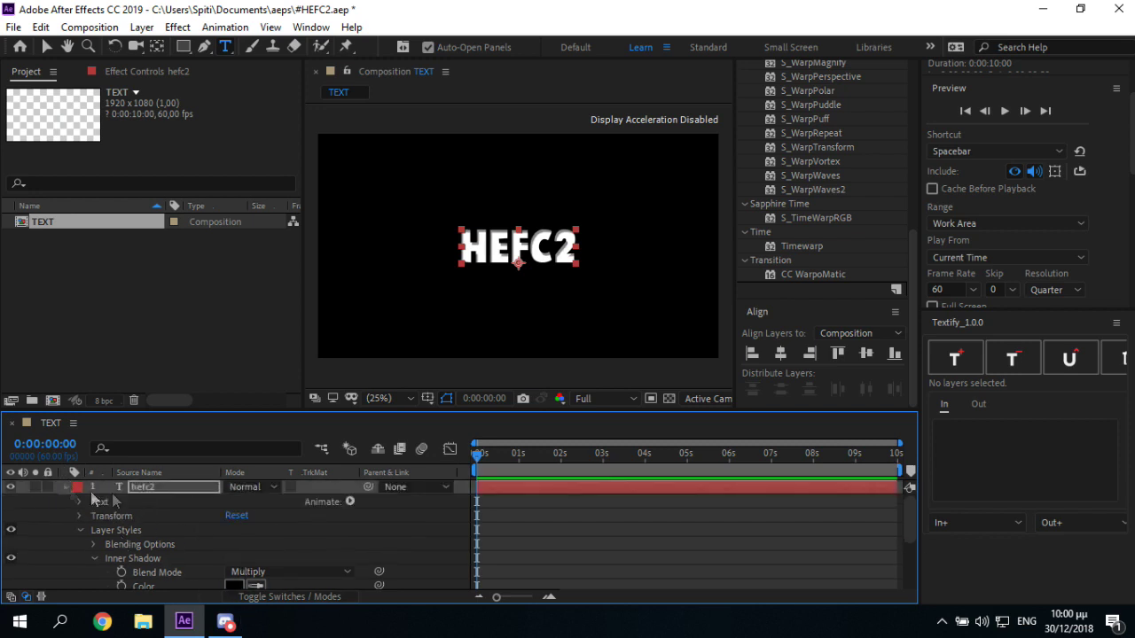
pyautogui.click(65, 487)
# Step: Apply a Gradient Overlay layer style to the hefc2 layer
pyautogui.rightClick(147, 484)
pyautogui.moveTo(236, 249)
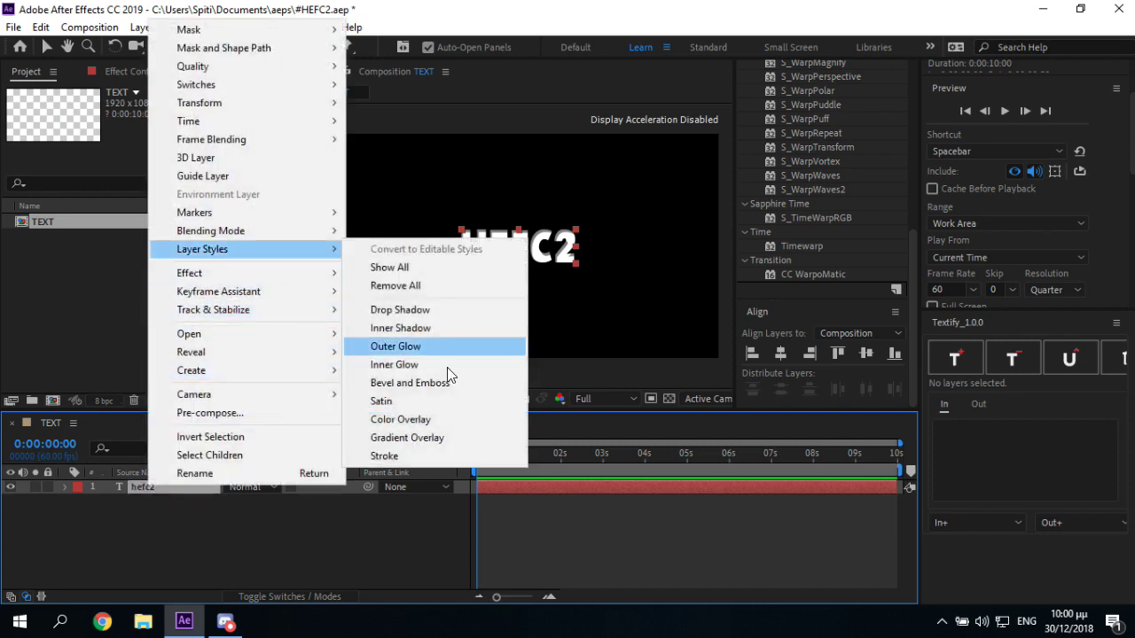
pyautogui.click(427, 438)
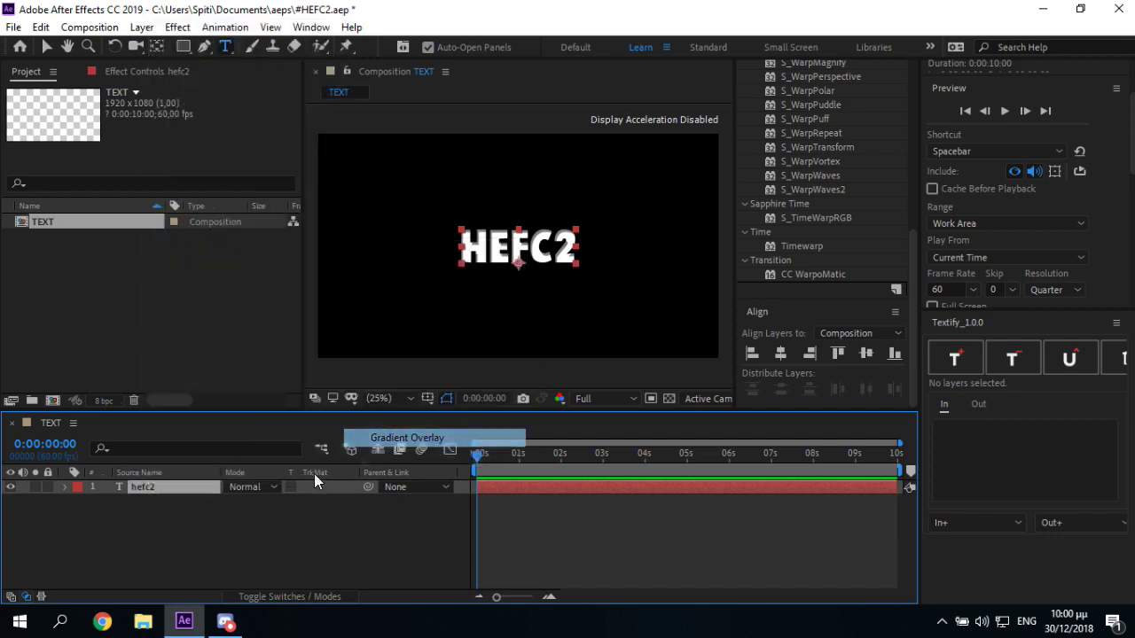
pyautogui.click(96, 578)
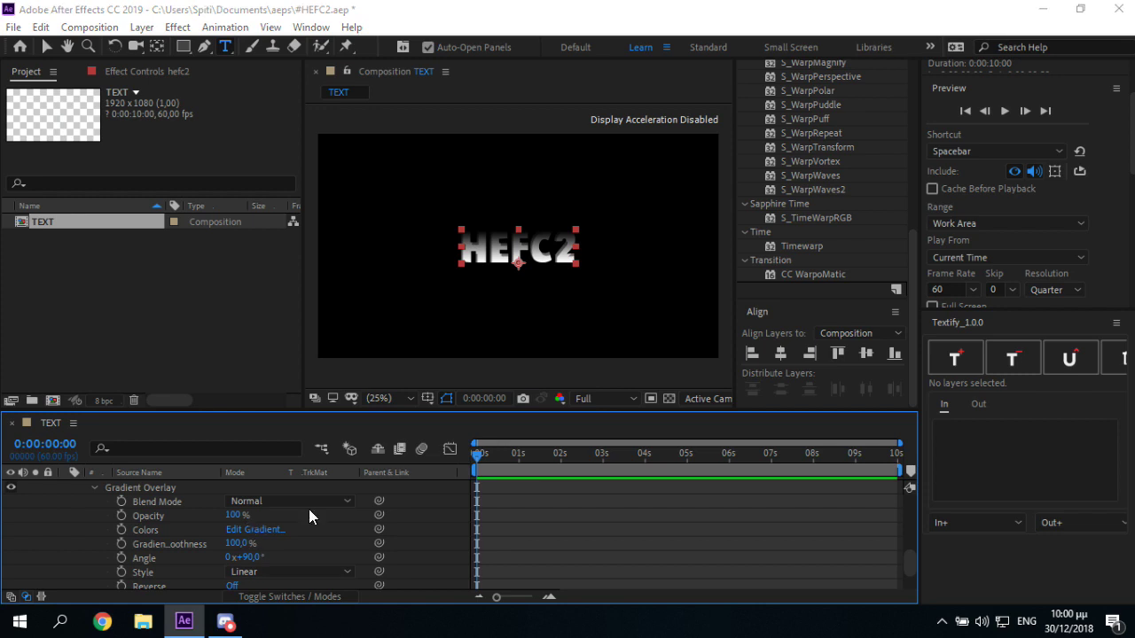
# Step: Set the gradient overlay's left stop to grey and right stop to white
pyautogui.click(255, 529)
pyautogui.moveTo(786, 317); pyautogui.dragTo(709, 333)
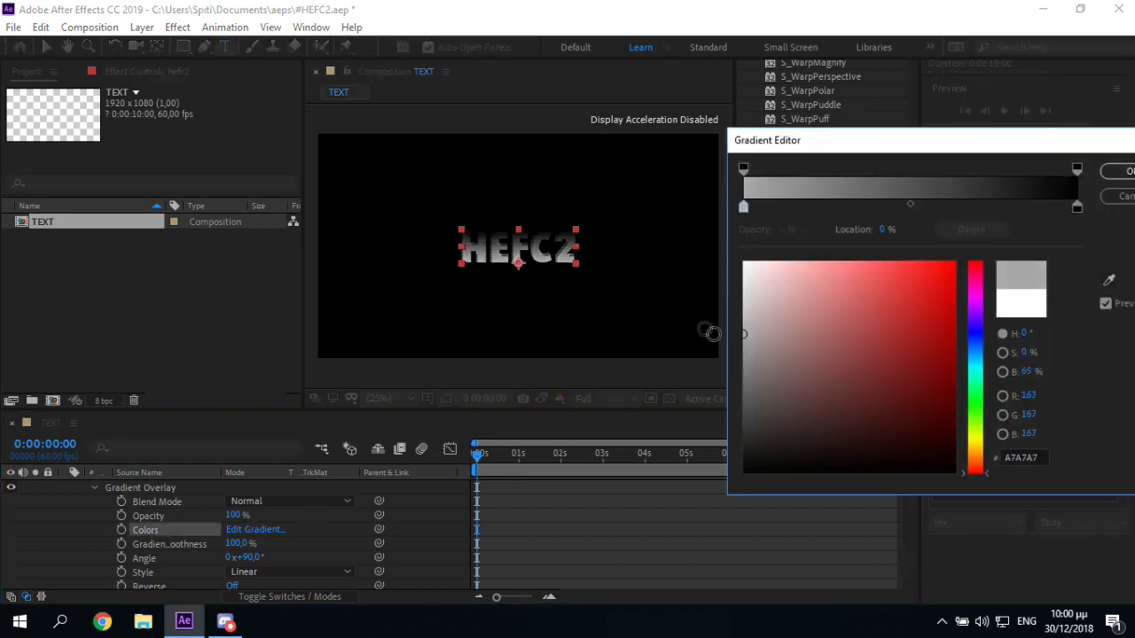
pyautogui.click(1076, 207)
pyautogui.moveTo(749, 301); pyautogui.dragTo(350, 164)
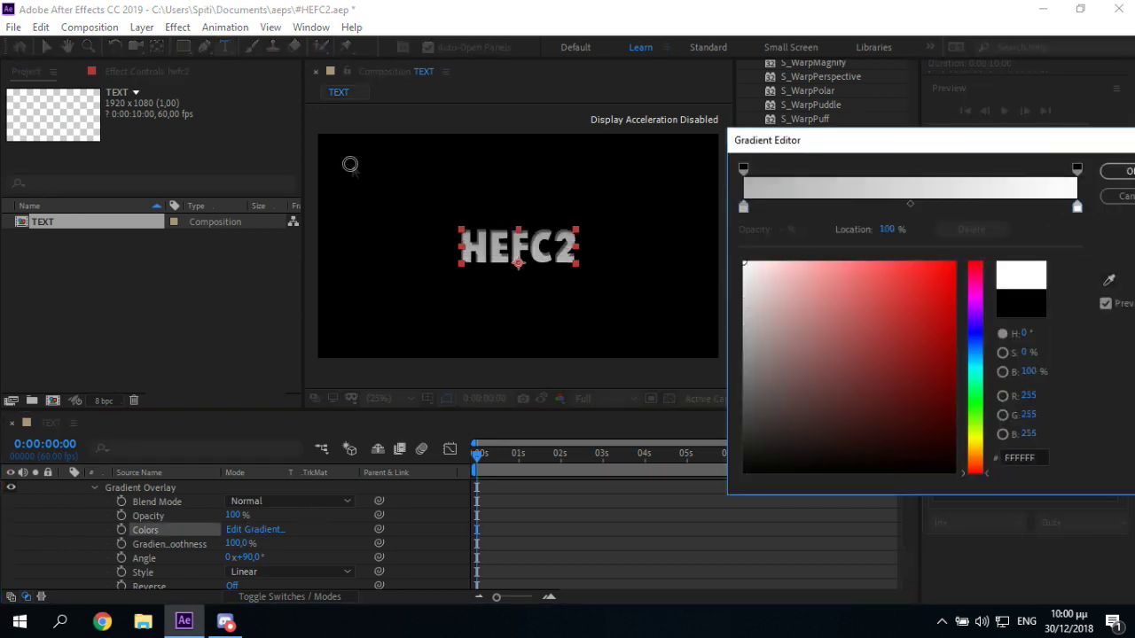
pyautogui.press('Return')
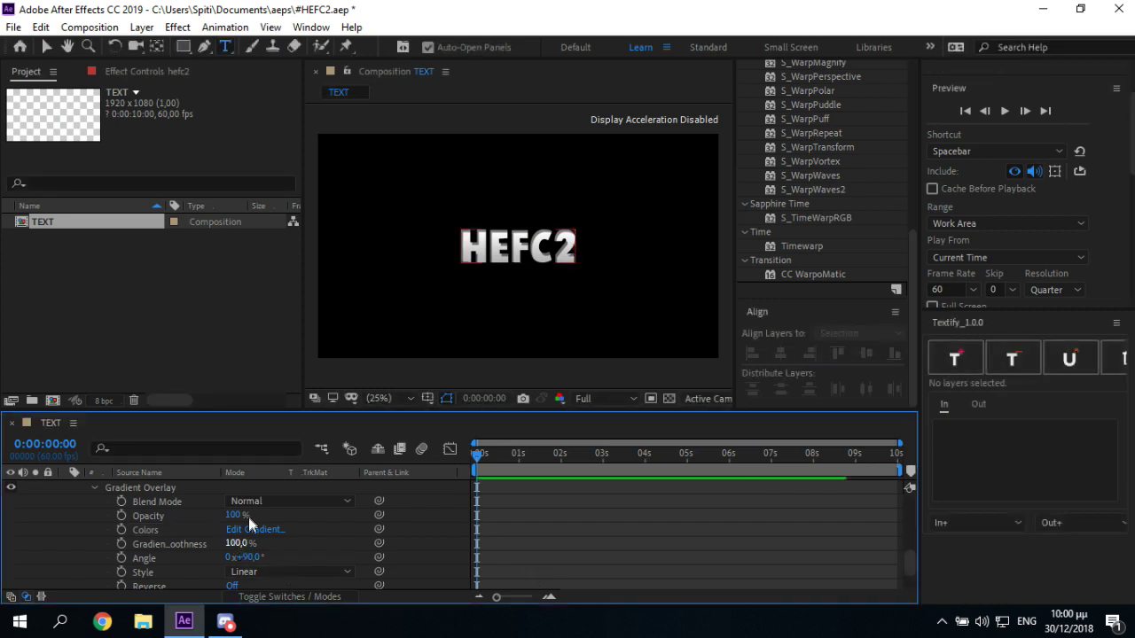
# Step: Lighten the gradient's grey end to B3B3B3 and check it at 100% and 50% zoom
pyautogui.click(251, 530)
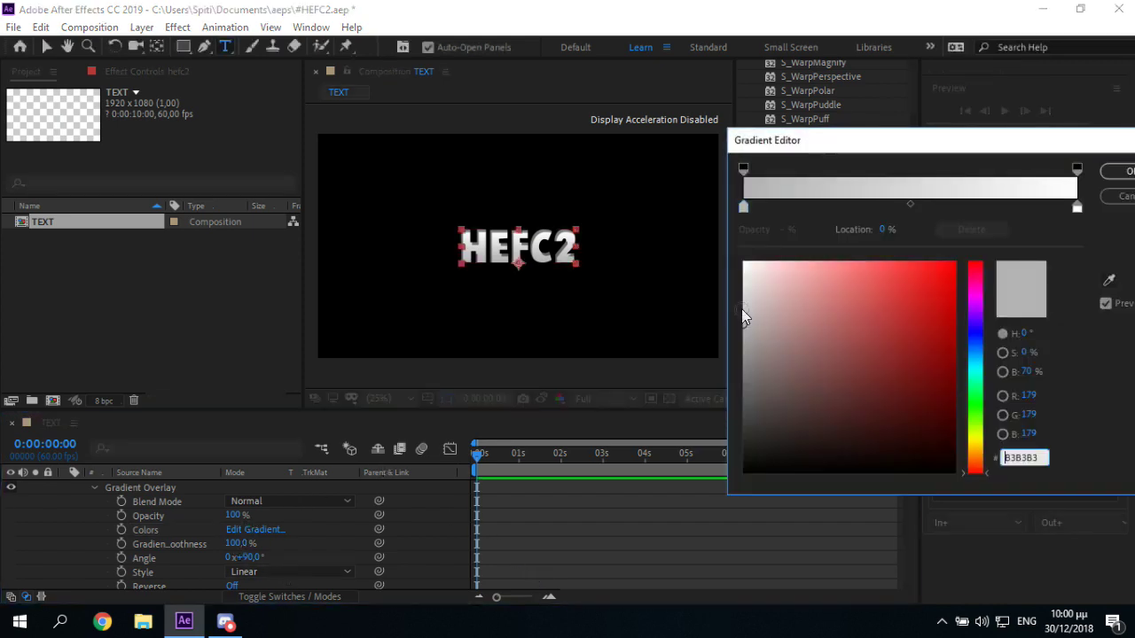
pyautogui.moveTo(743, 315); pyautogui.dragTo(725, 311)
pyautogui.press('Return')
pyautogui.press('/')
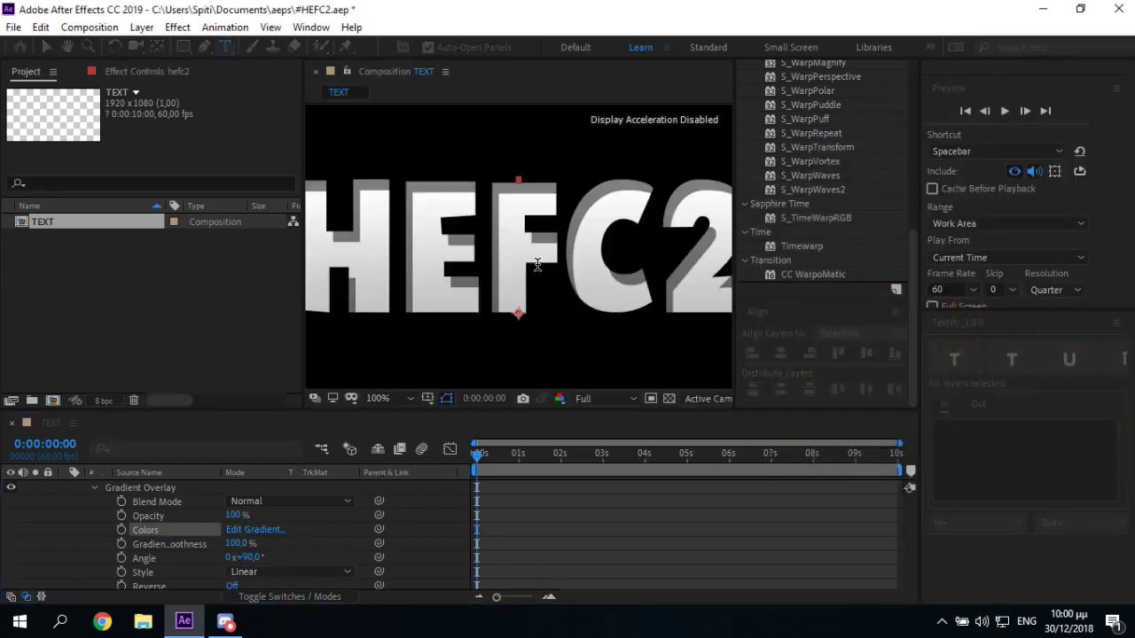
pyautogui.press(',')
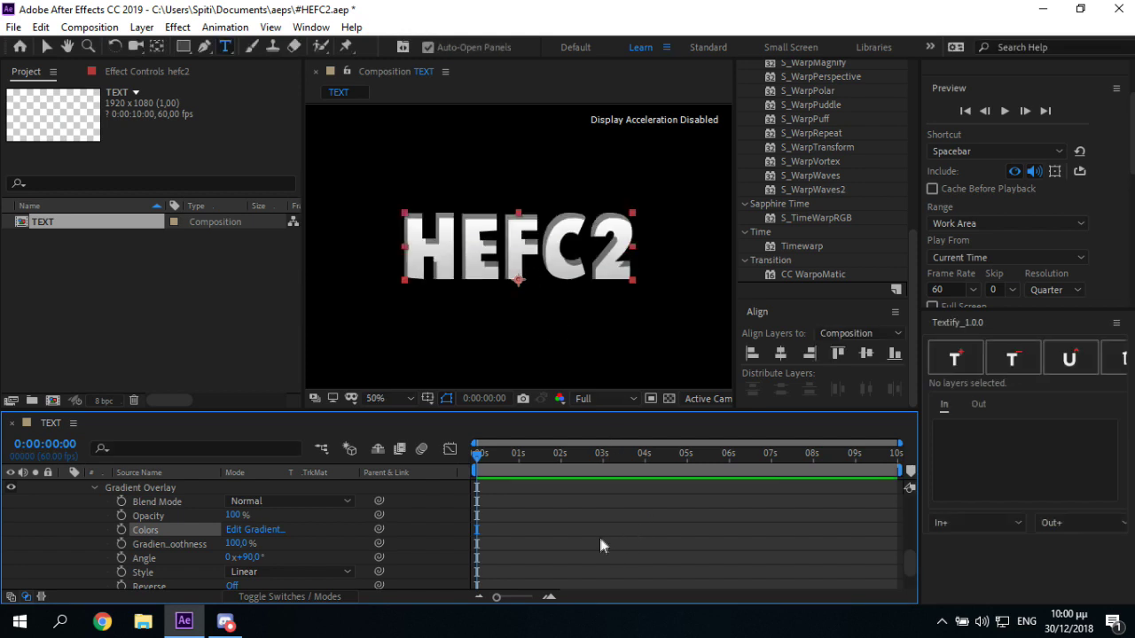
pyautogui.scroll(10, 93, 509)
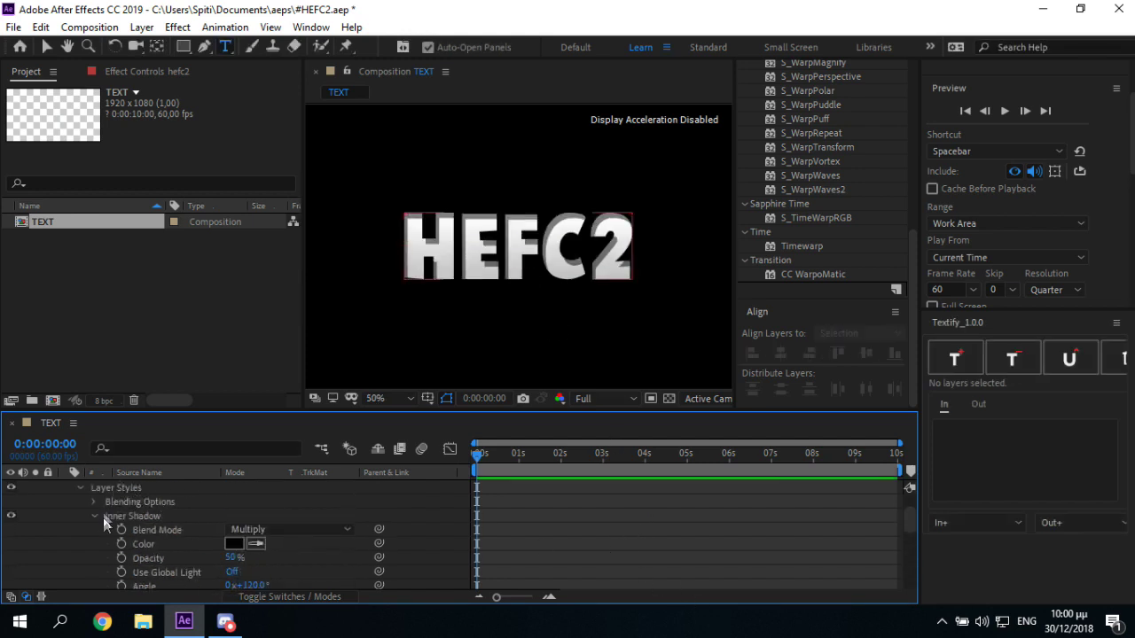
# Step: Add a Stroke layer style to the hefc2 layer
pyautogui.click(66, 487)
pyautogui.rightClick(151, 497)
pyautogui.click(140, 485)
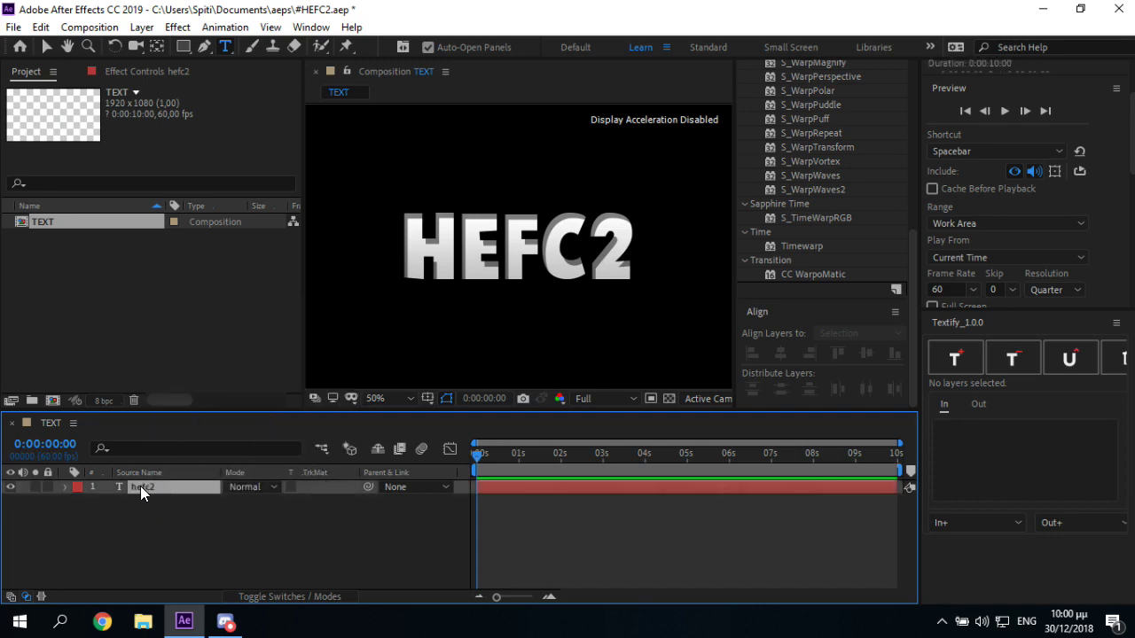
pyautogui.rightClick(140, 486)
pyautogui.click(372, 457)
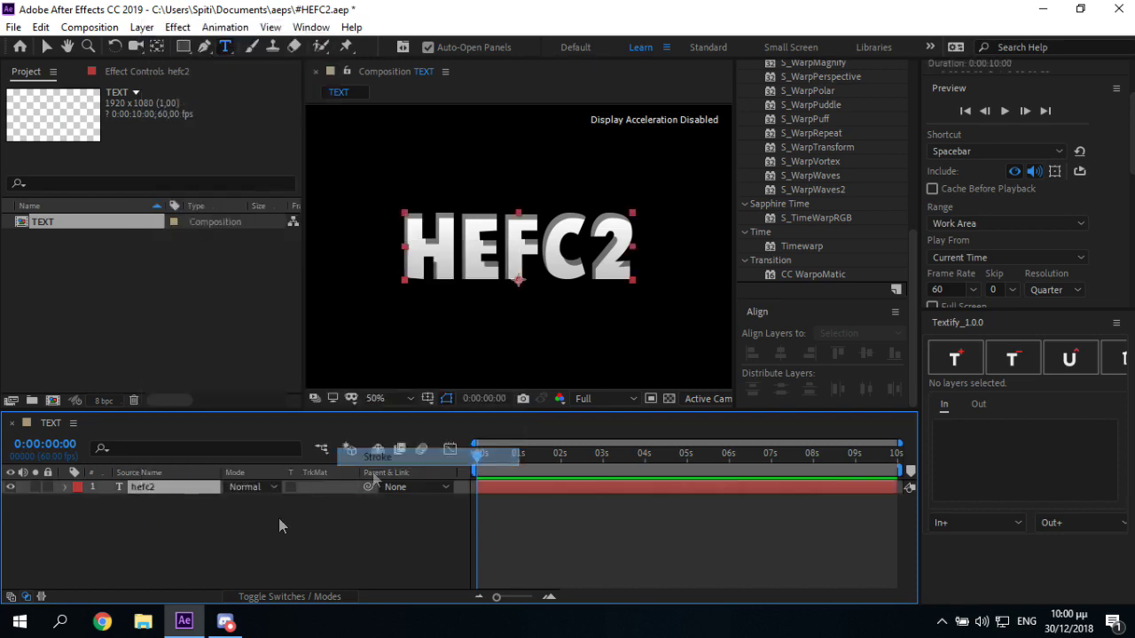
pyautogui.scroll(-2, 87, 581)
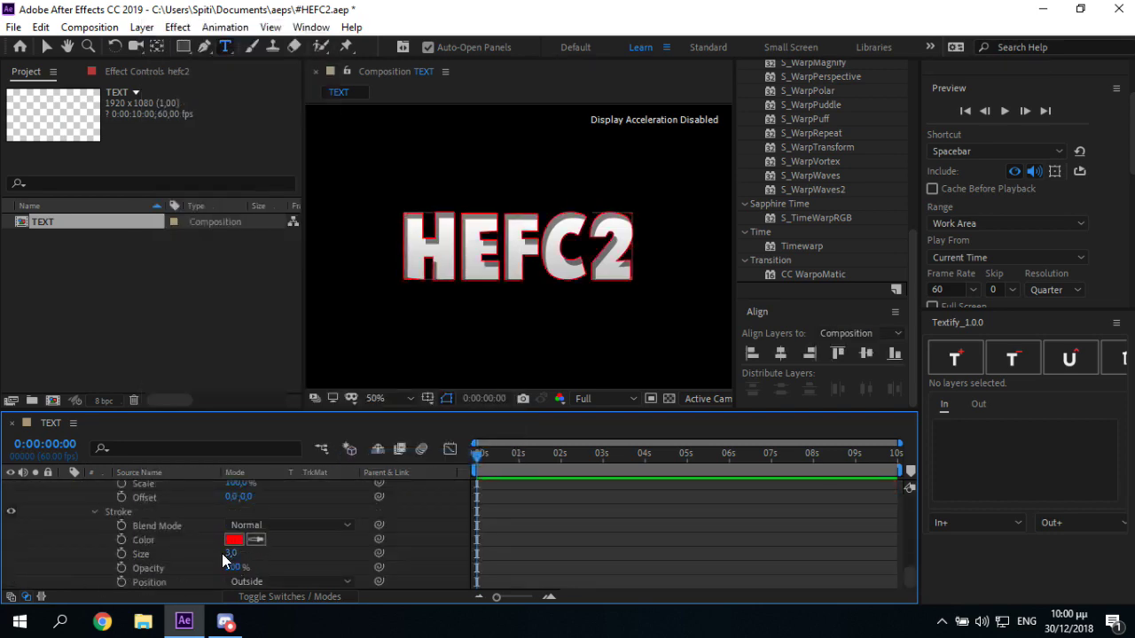
# Step: Set the stroke size to 8 and its colour to blue 006CFF
pyautogui.click(226, 554)
pyautogui.write('8')
pyautogui.press('Return')
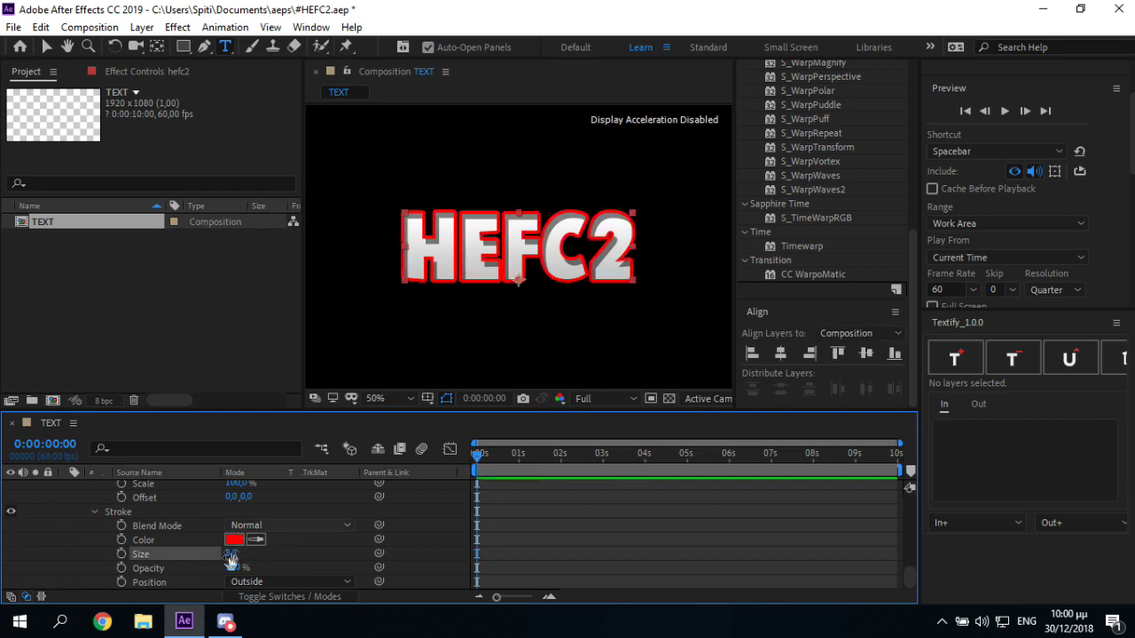
pyautogui.click(234, 539)
pyautogui.moveTo(916, 186); pyautogui.dragTo(913, 195)
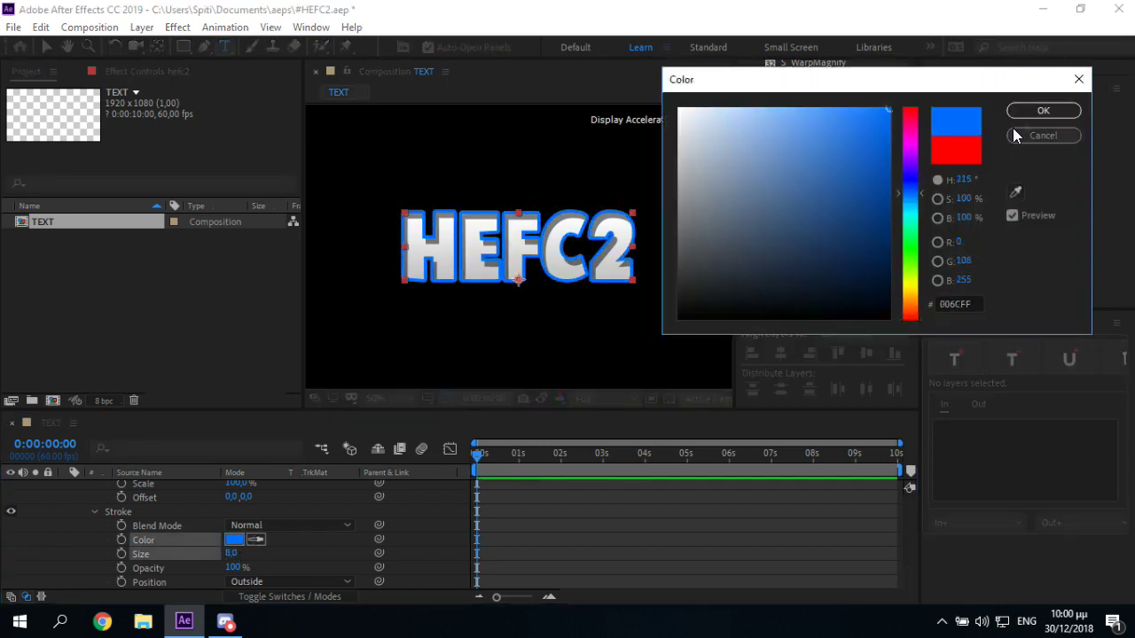
pyautogui.click(1042, 110)
pyautogui.click(422, 526)
pyautogui.scroll(5, 177, 511)
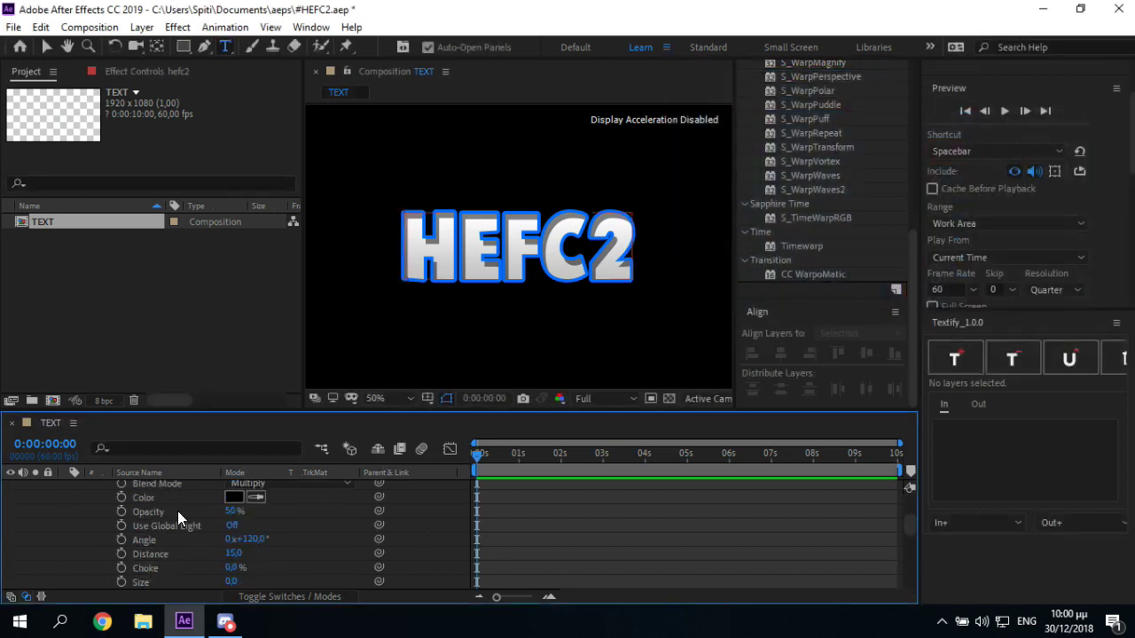
pyautogui.scroll(5, 177, 510)
# Step: Pre-compose the hefc2 layer as TEXT PRE COMP 1, moving all attributes
pyautogui.click(65, 487)
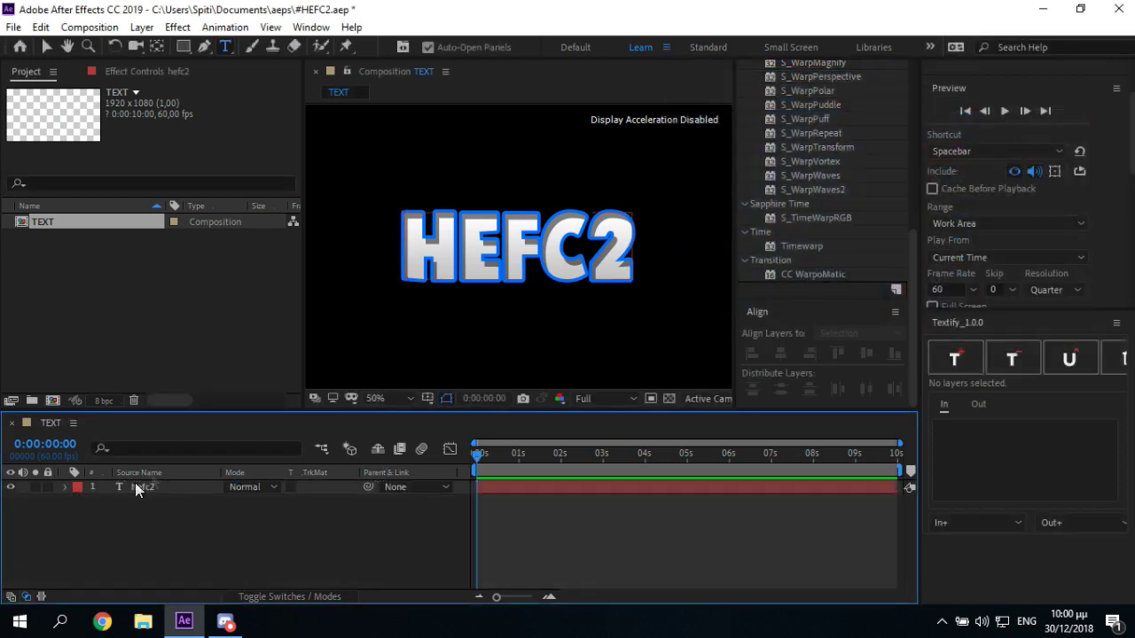
pyautogui.rightClick(147, 473)
pyautogui.rightClick(131, 491)
pyautogui.click(177, 421)
pyautogui.write('TEXT PRE CO')
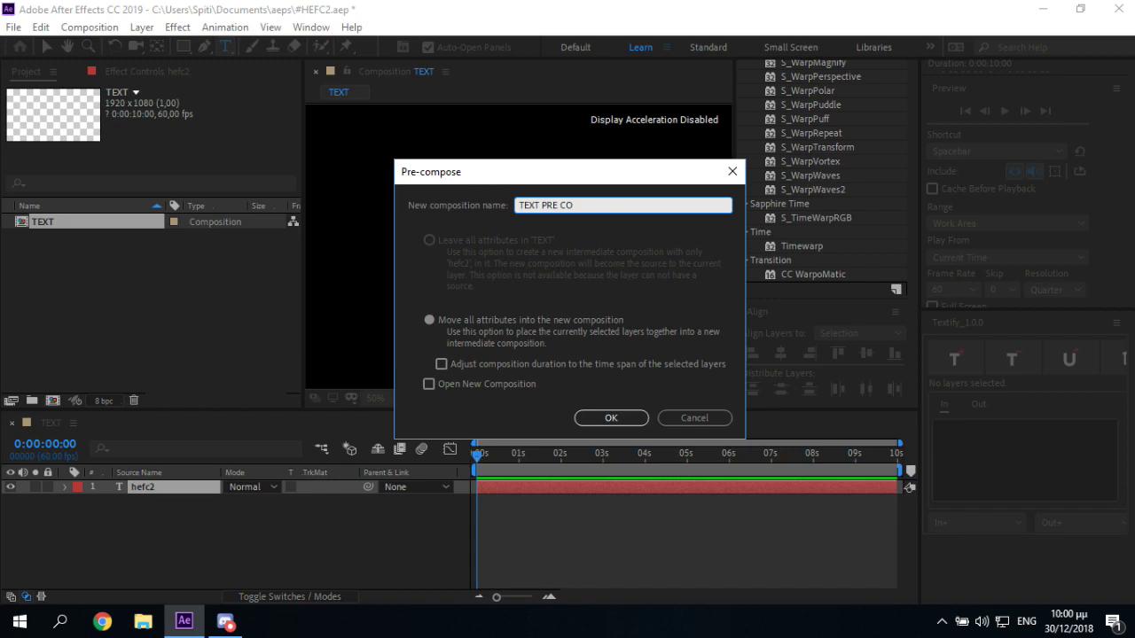
pyautogui.write('MP 1')
pyautogui.press('Return')
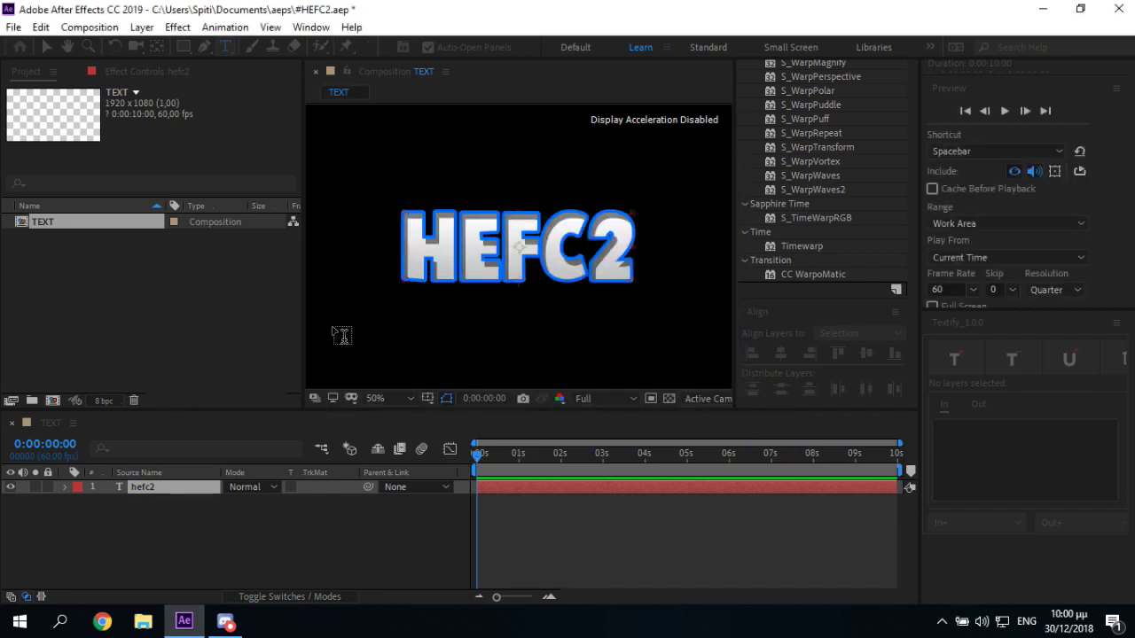
# Step: Apply the Echospace effect to TEXT PRE COMP 1 from Effects & Presets
pyautogui.click(796, 92)
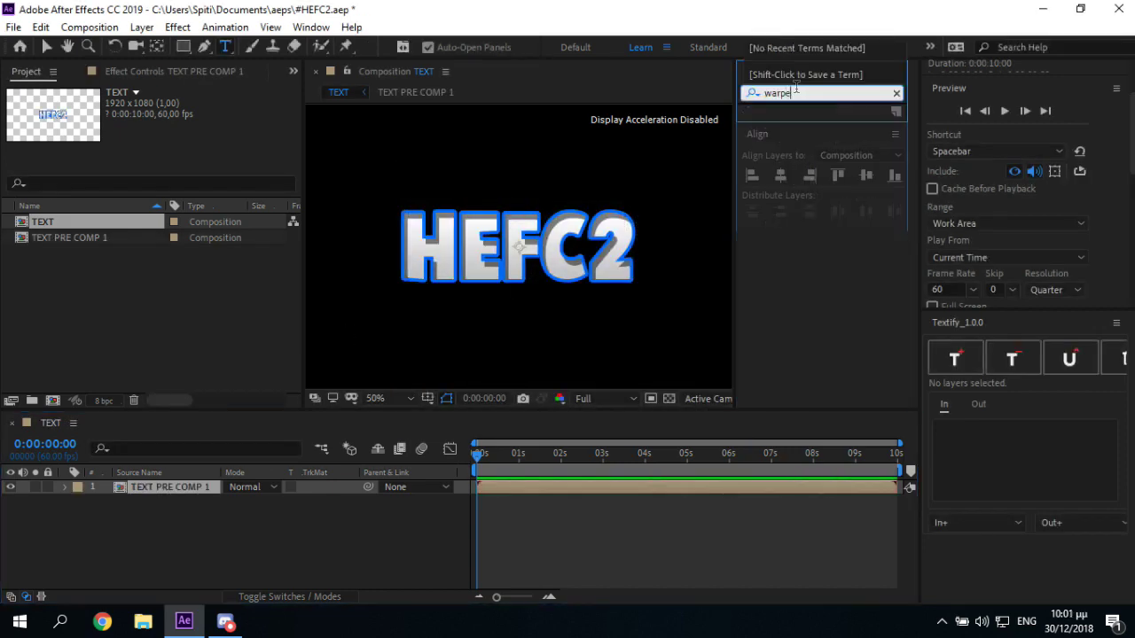
pyautogui.press('BackSpace')
pyautogui.press('BackSpace')
pyautogui.press('BackSpace')
pyautogui.press('BackSpace')
pyautogui.write('echos')
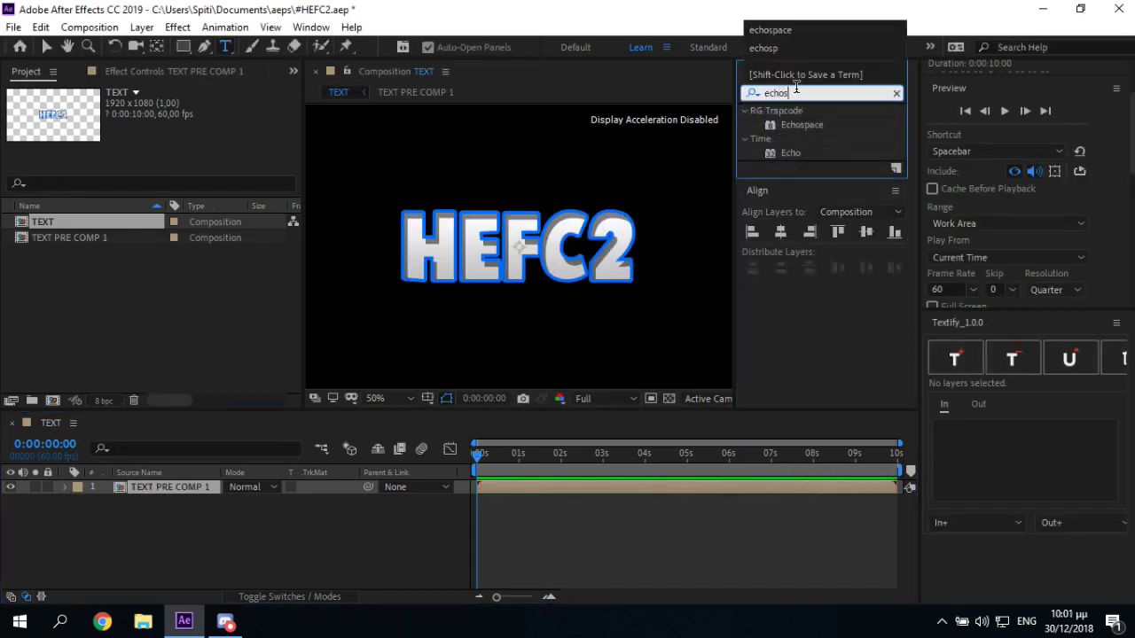
pyautogui.write('pace')
pyautogui.doubleClick(799, 122)
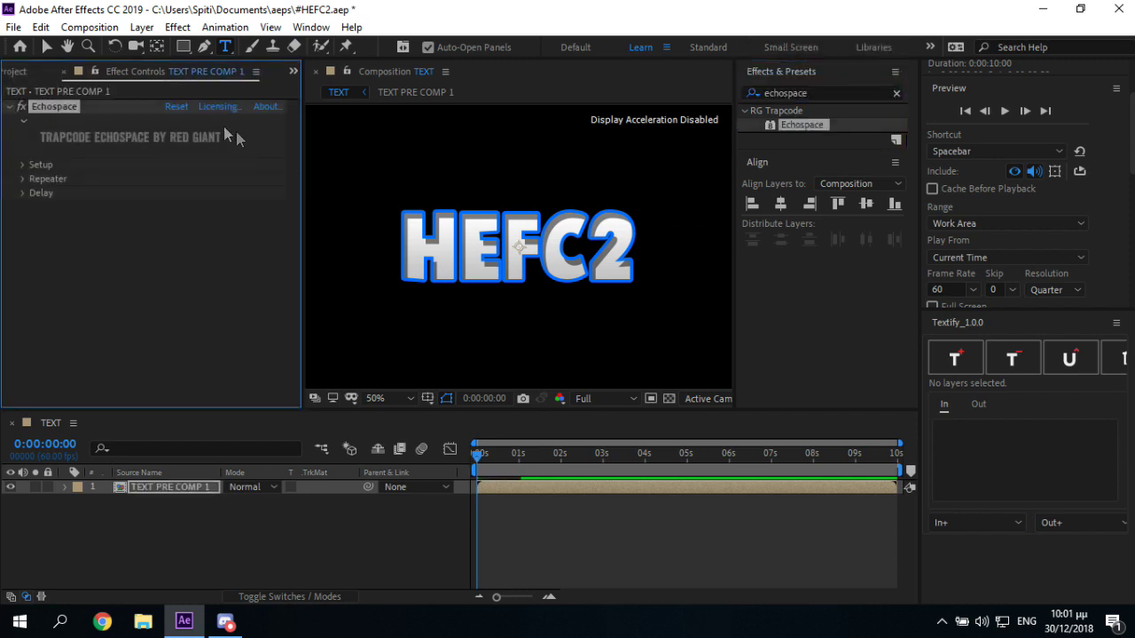
pyautogui.press('v')
# Step: Set Echospace to 30 instances, Z Offset 0, Y Offset 1,5 and Scale -0,5
pyautogui.click(23, 166)
pyautogui.click(176, 179)
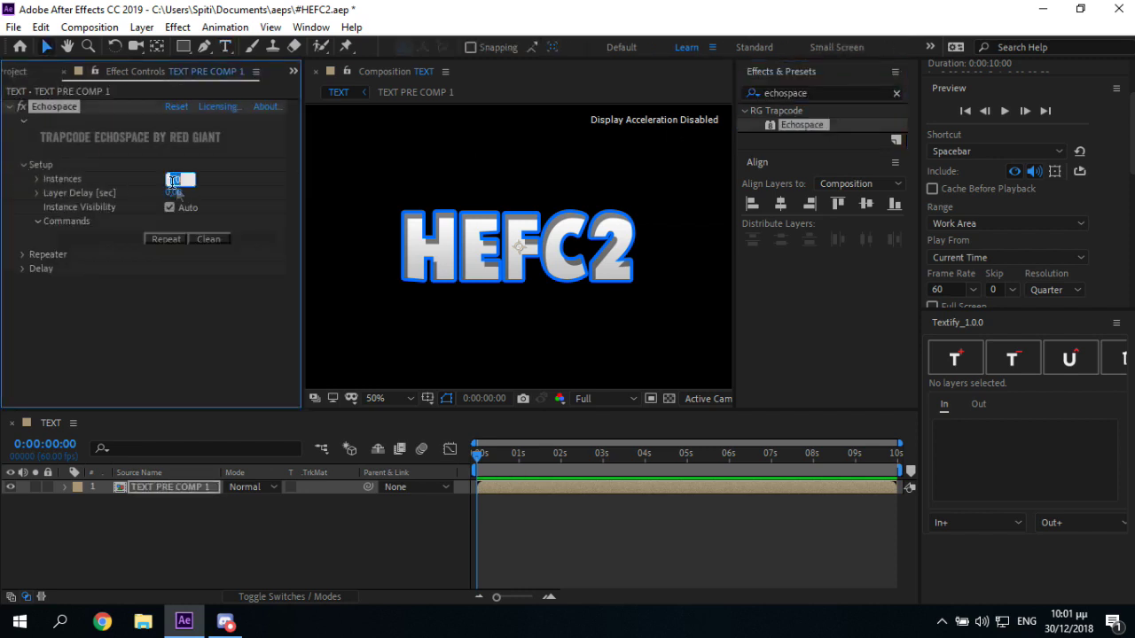
pyautogui.press('Return')
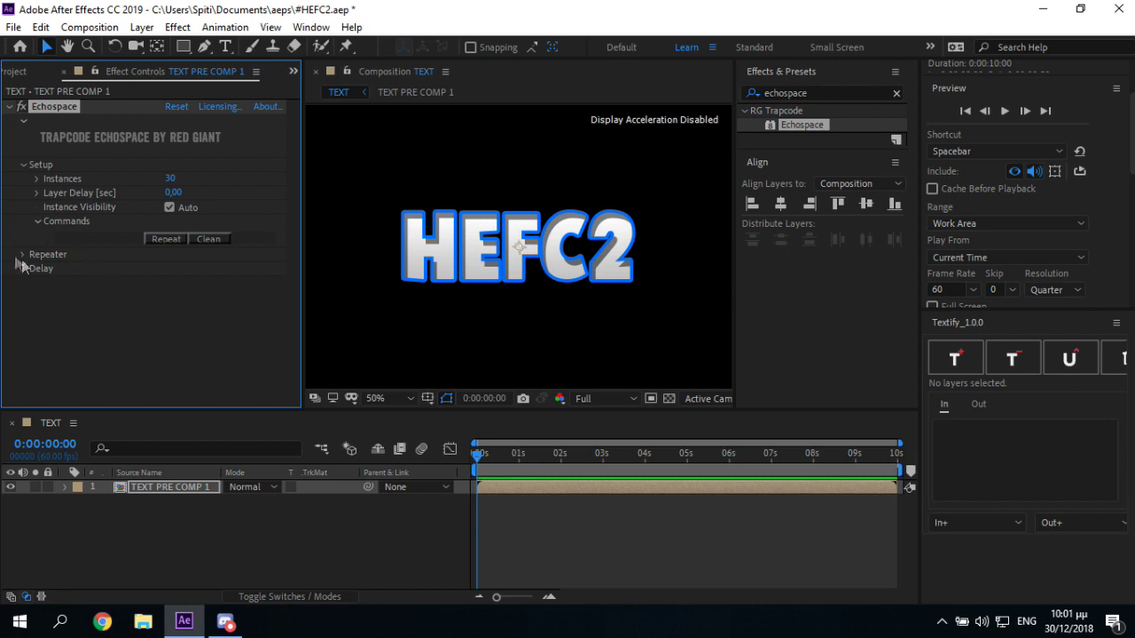
pyautogui.click(22, 254)
pyautogui.click(175, 286)
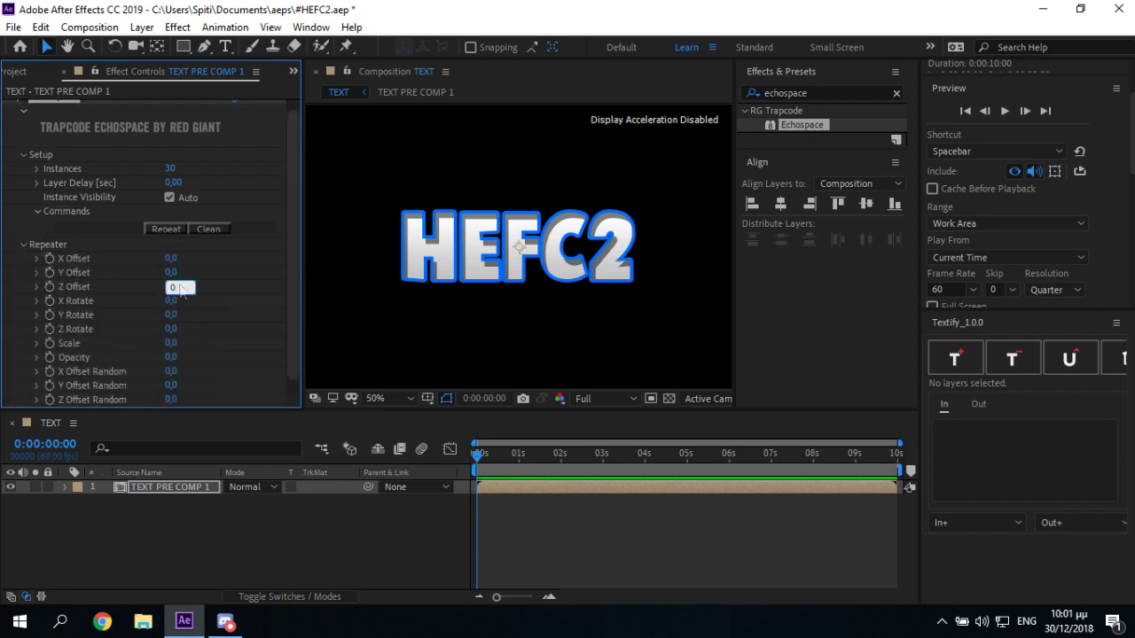
pyautogui.press('Return')
pyautogui.click(174, 273)
pyautogui.write('1')
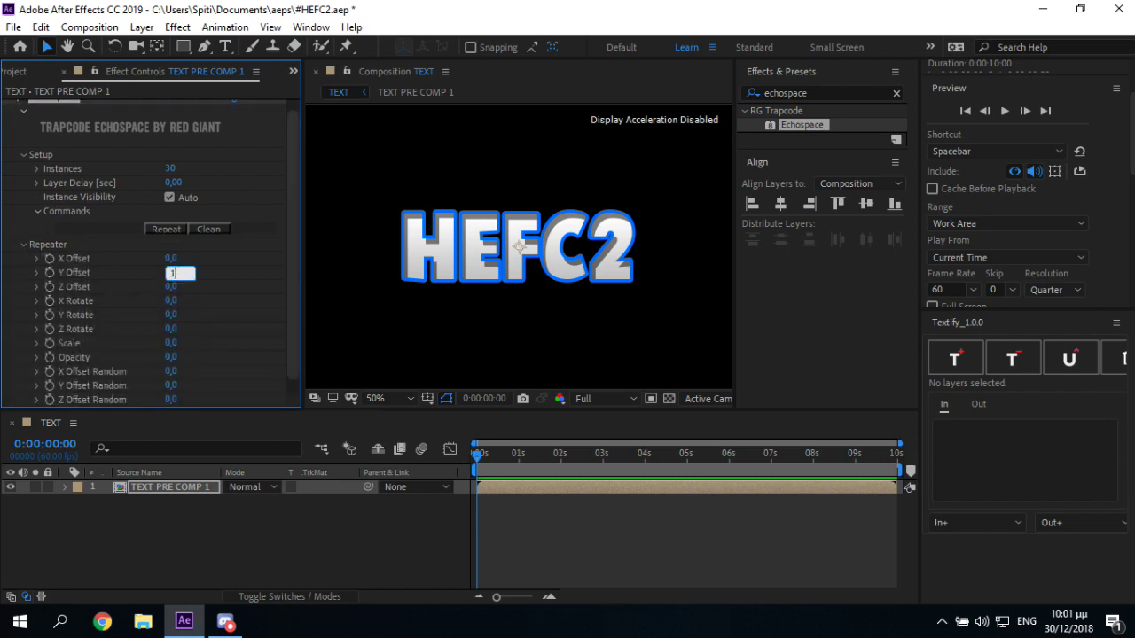
pyautogui.write(',5')
pyautogui.press('Return')
pyautogui.click(172, 344)
pyautogui.write('-0,5')
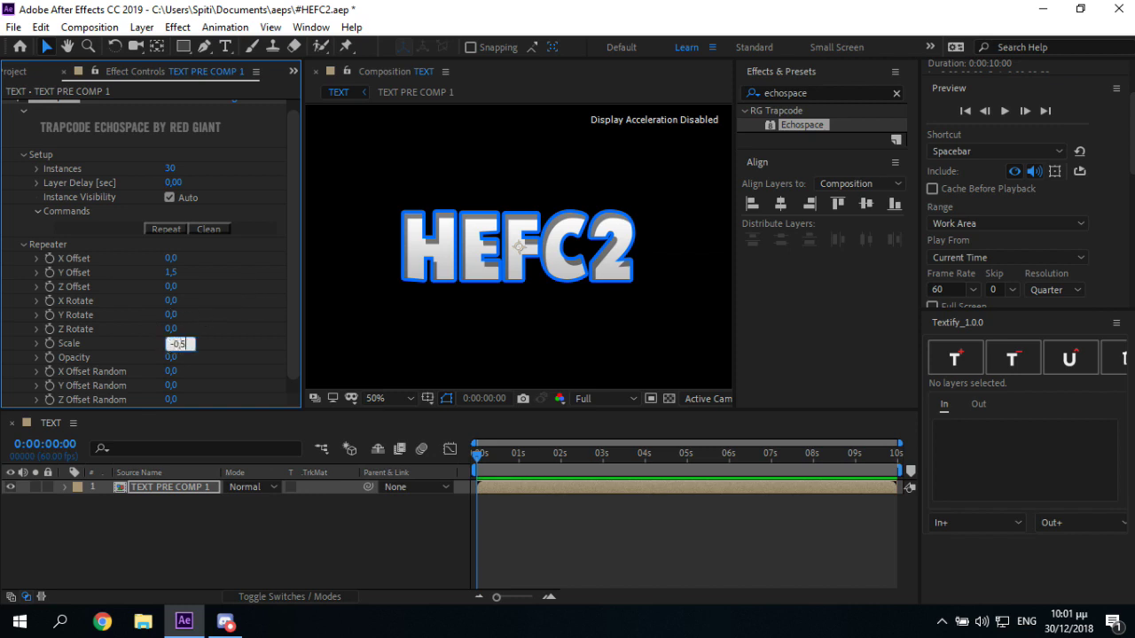
pyautogui.press('Return')
# Step: Run Echospace Repeat to generate the instance layers, then play a preview
pyautogui.click(168, 230)
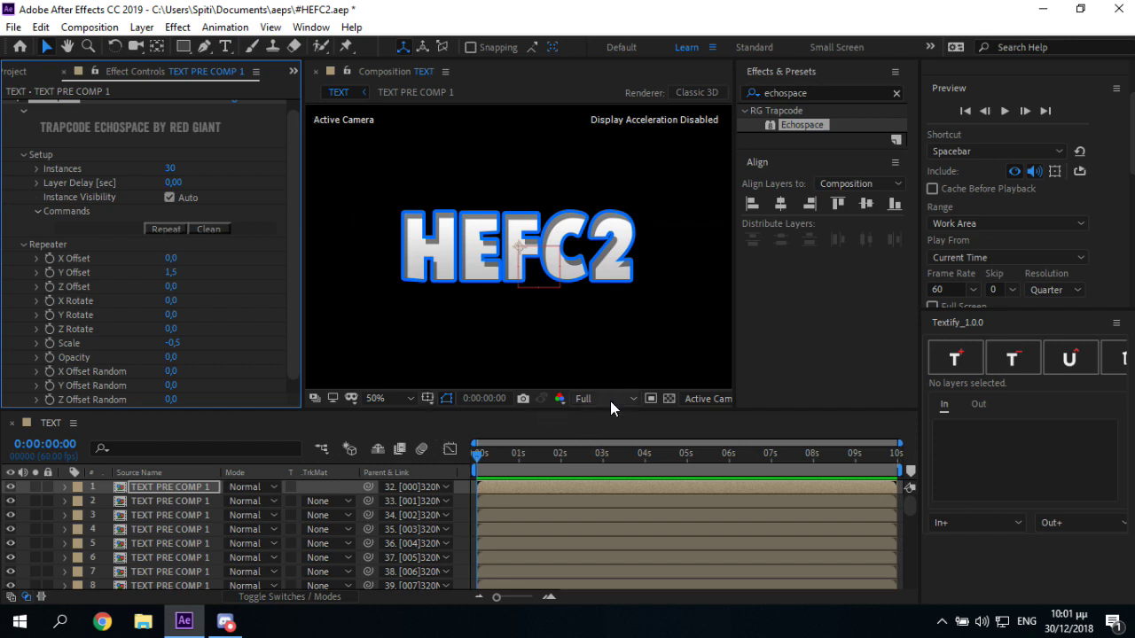
pyautogui.press('space')
# Step: Add a new adjustment layer and move it below the top layer
pyautogui.click(107, 507)
pyautogui.rightClick(107, 507)
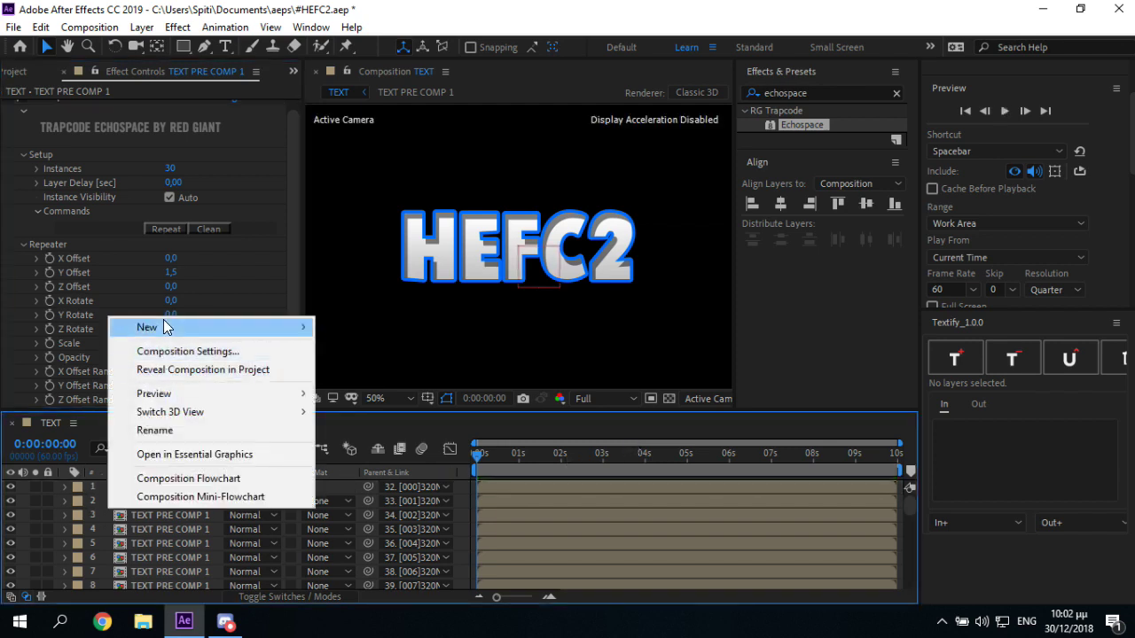
pyautogui.moveTo(238, 327)
pyautogui.click(398, 461)
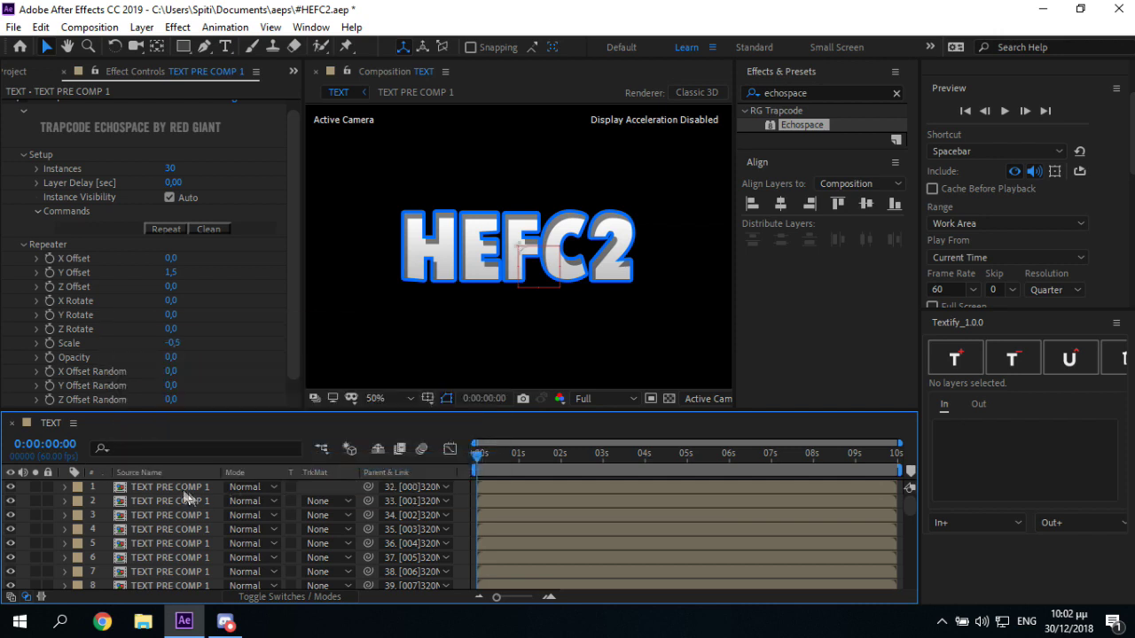
pyautogui.moveTo(173, 521); pyautogui.dragTo(193, 506)
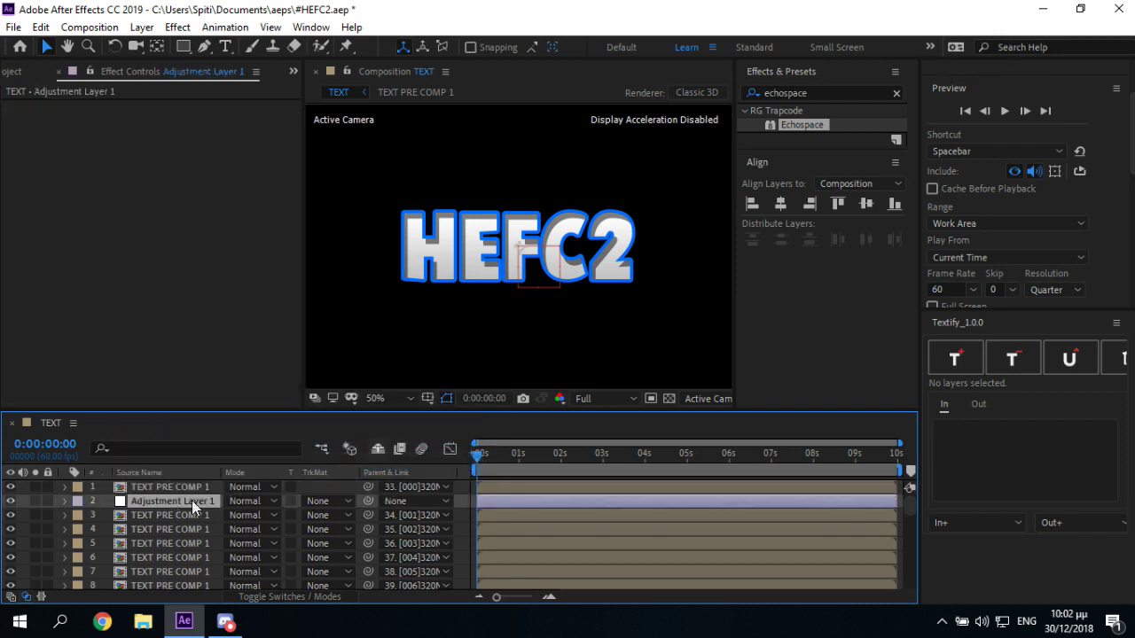
# Step: Apply Hue/Saturation to Adjustment Layer 1 with Master Lightness -40 and preview it
pyautogui.click(818, 88)
pyautogui.write('hu')
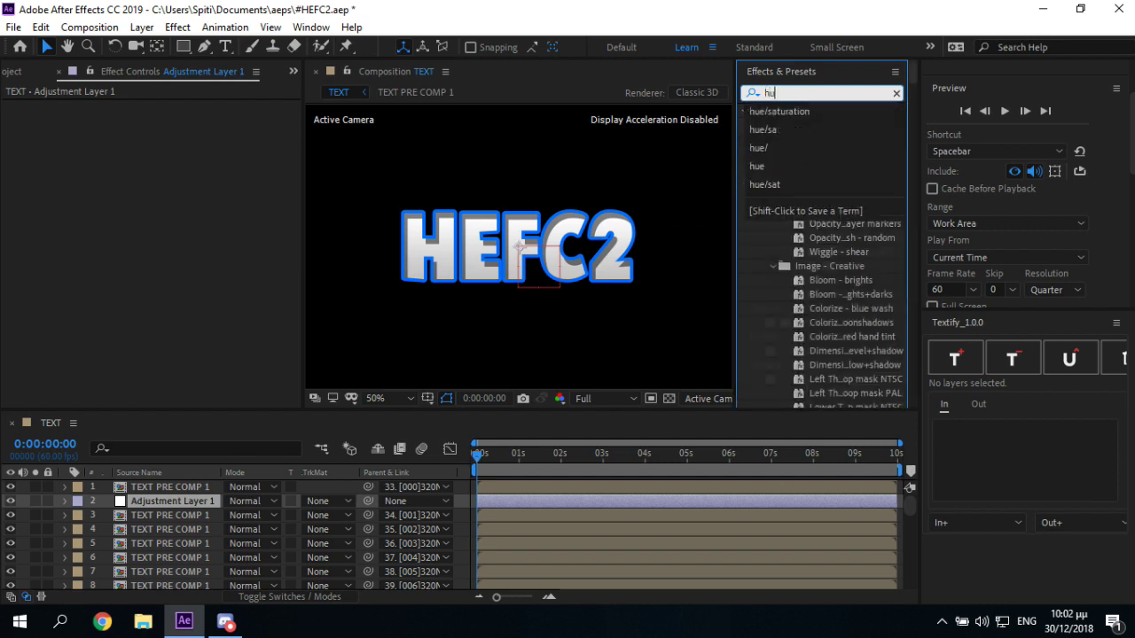
pyautogui.write('e/saturation')
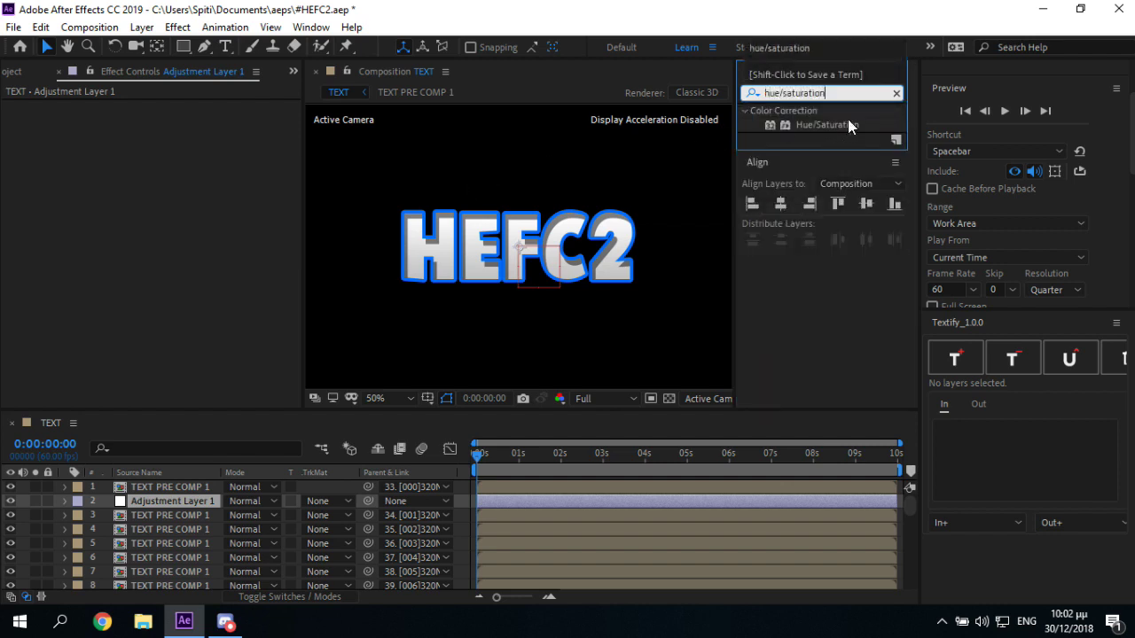
pyautogui.moveTo(847, 124); pyautogui.dragTo(204, 264)
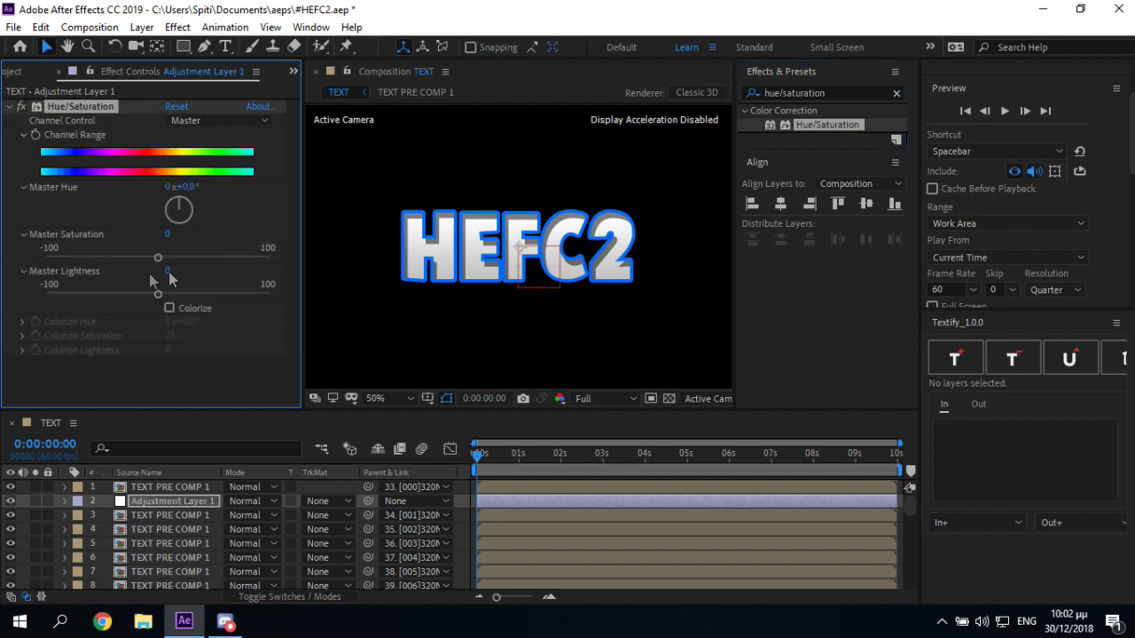
pyautogui.click(167, 270)
pyautogui.write('-40')
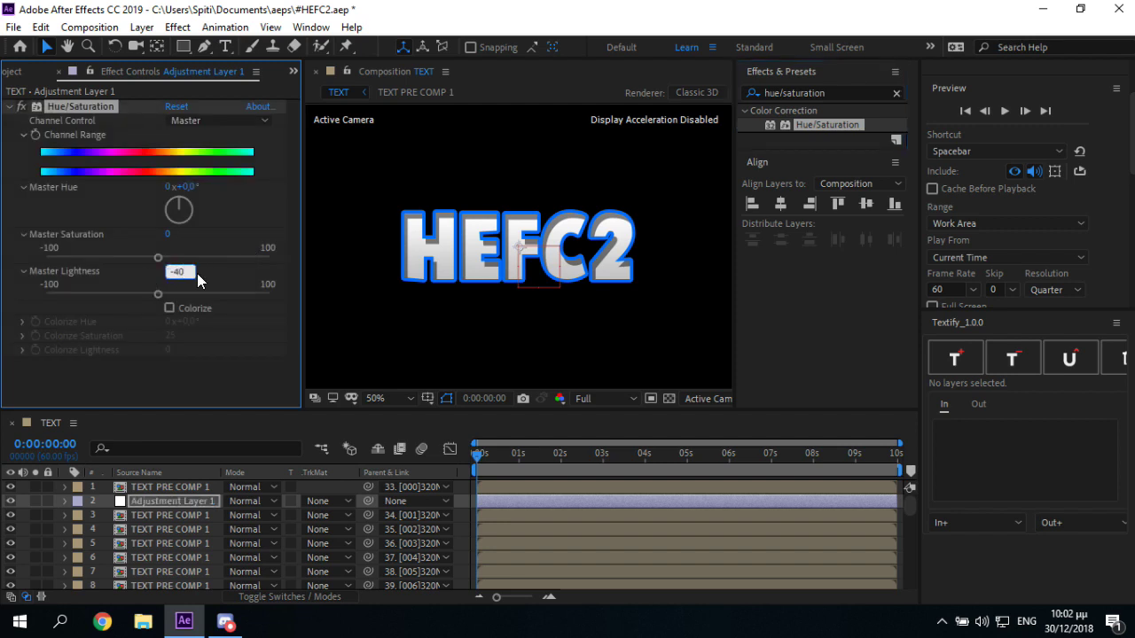
pyautogui.press('Return')
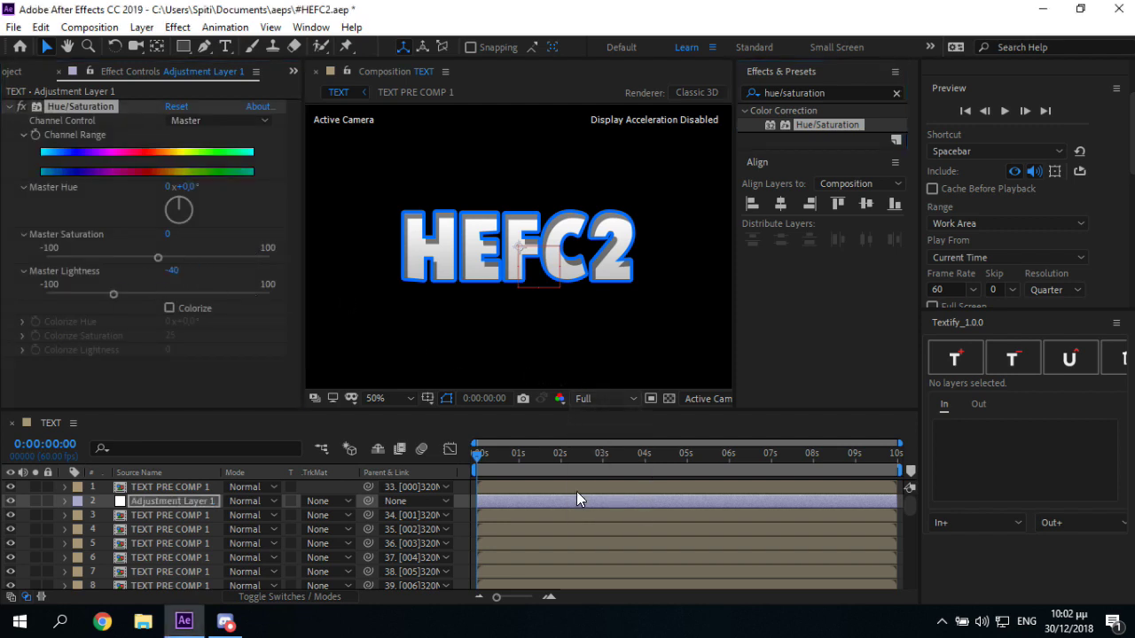
pyautogui.press('space')
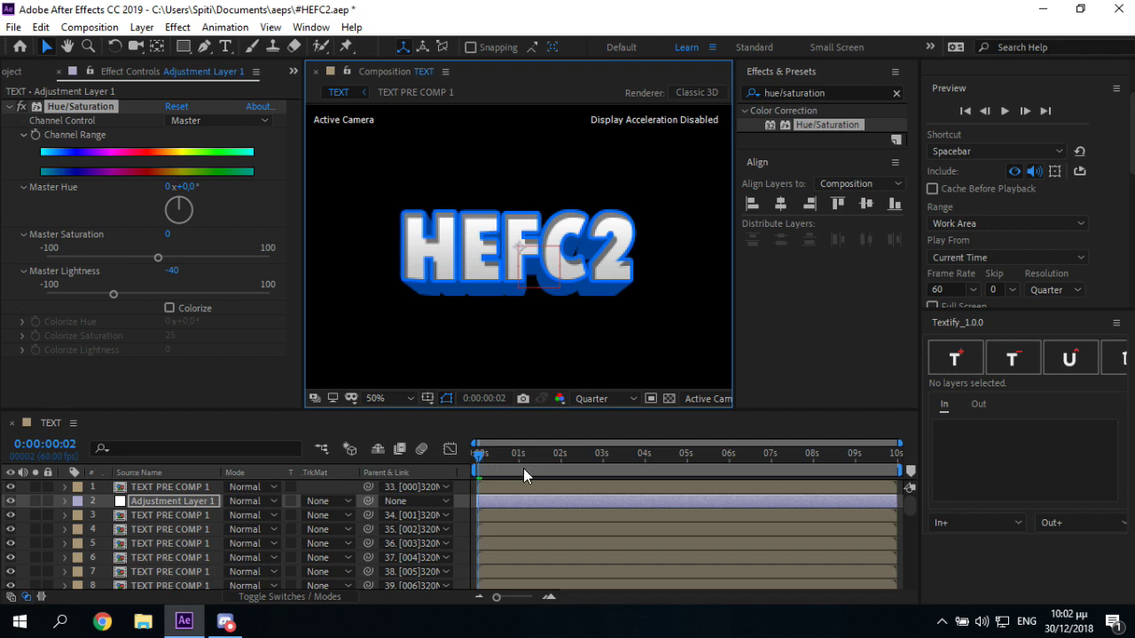
# Step: Set the preview resolution to Full, stop playback and select all layers
pyautogui.click(585, 398)
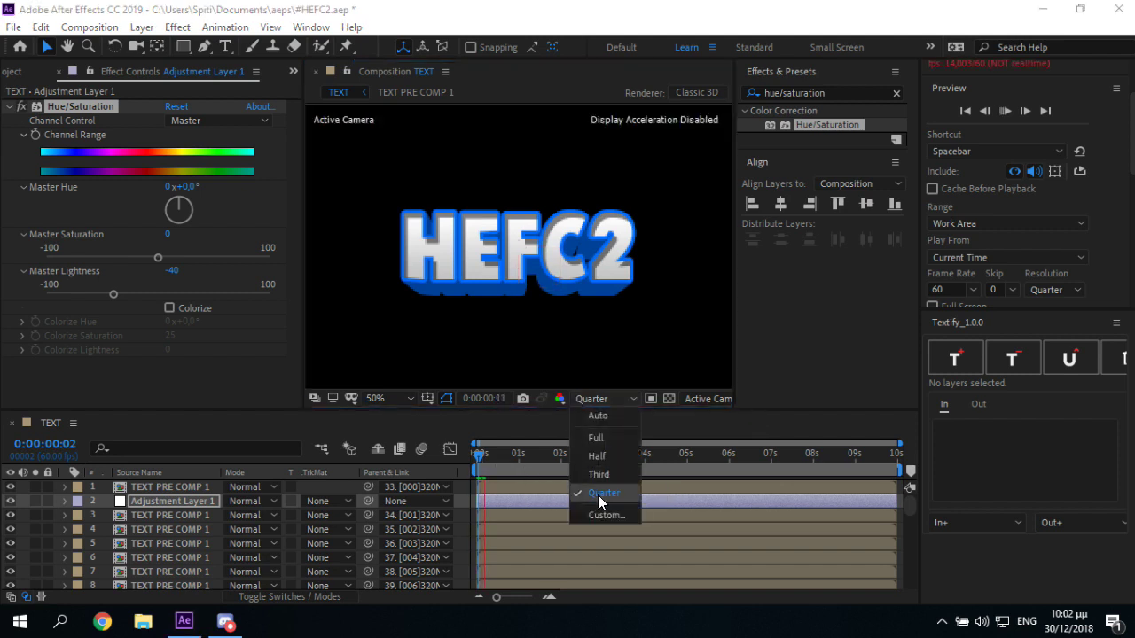
pyautogui.click(598, 495)
pyautogui.click(612, 398)
pyautogui.click(601, 437)
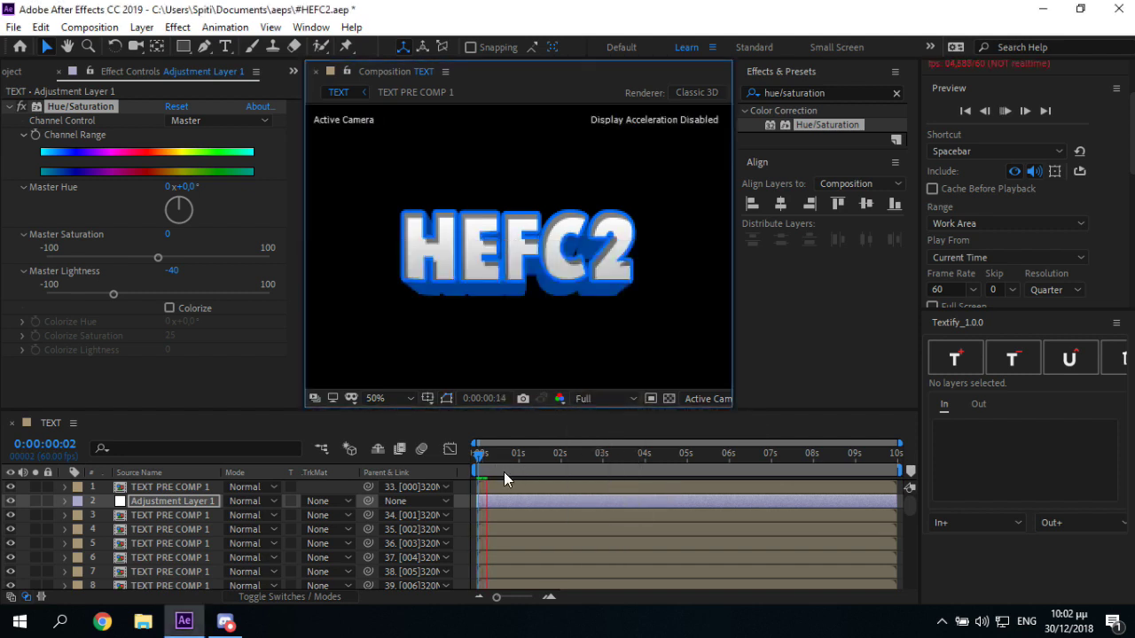
pyautogui.press('space')
pyautogui.click(422, 457)
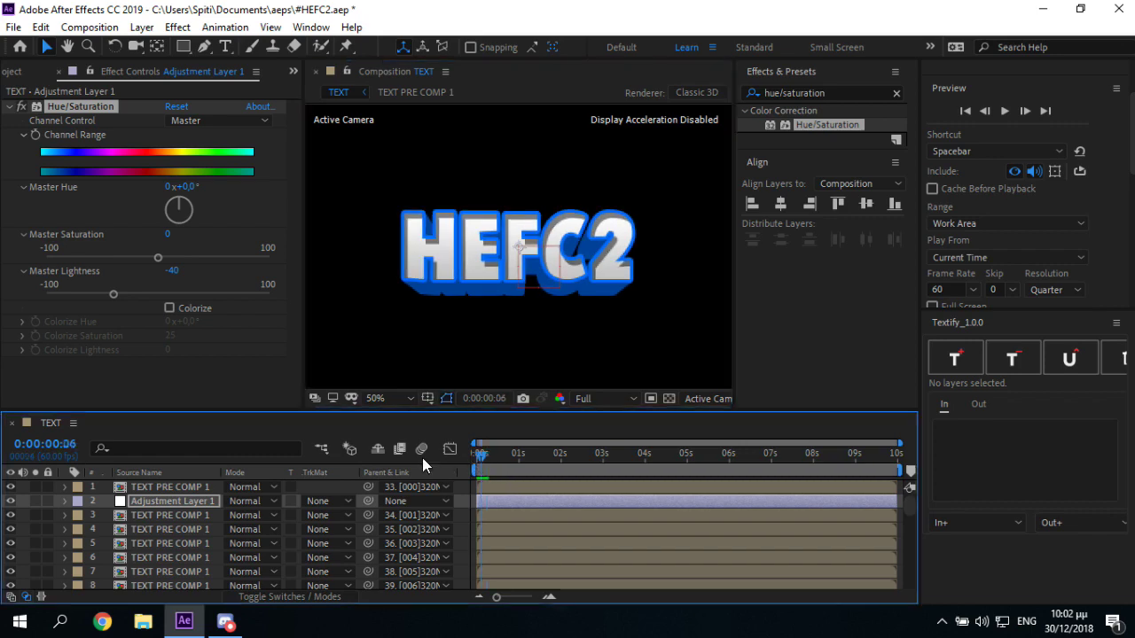
pyautogui.hotkey('ctrl', 'a')
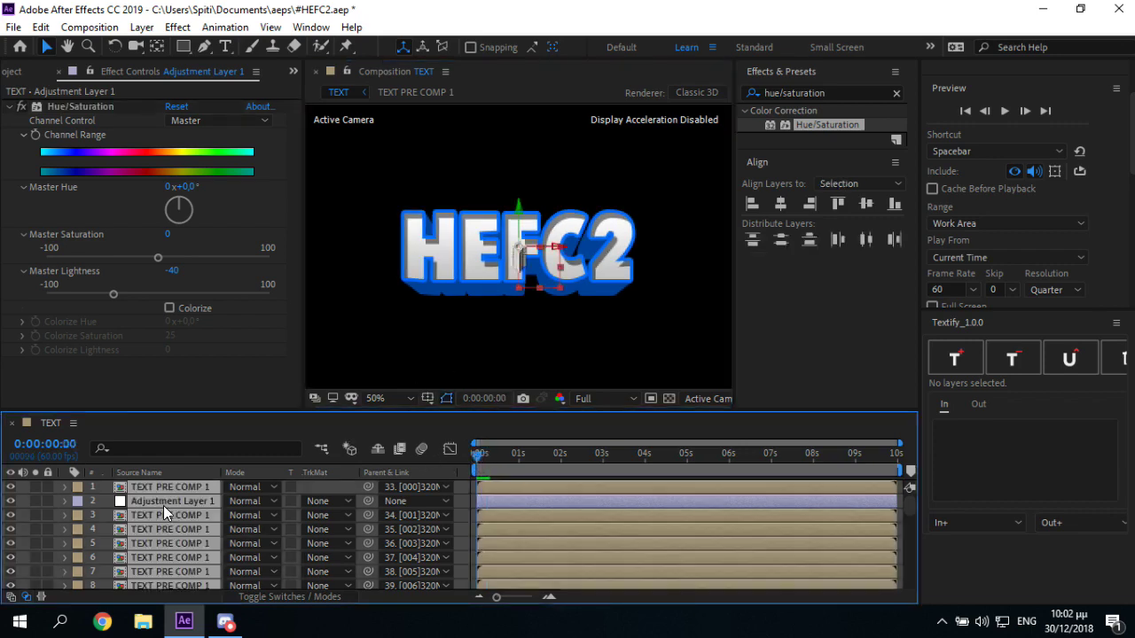
# Step: Pre-compose the selected layers as TEXT PRE COMP 1, then pre-compose all layers into TEXT PRE COMP 2
pyautogui.rightClick(163, 505)
pyautogui.click(209, 436)
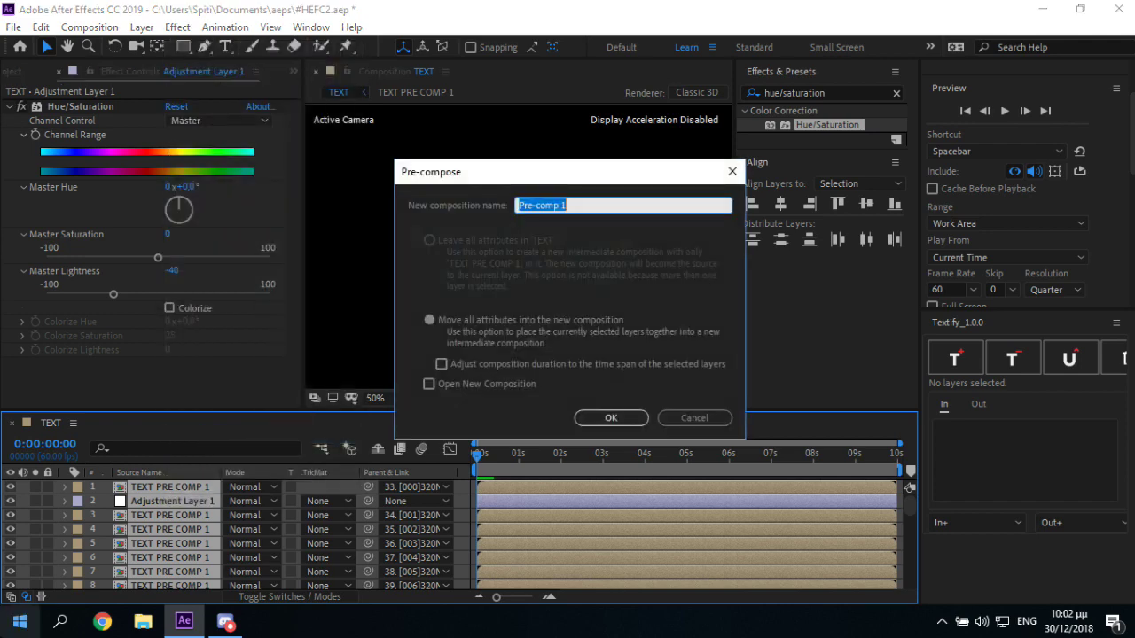
pyautogui.write('TEXT PRE')
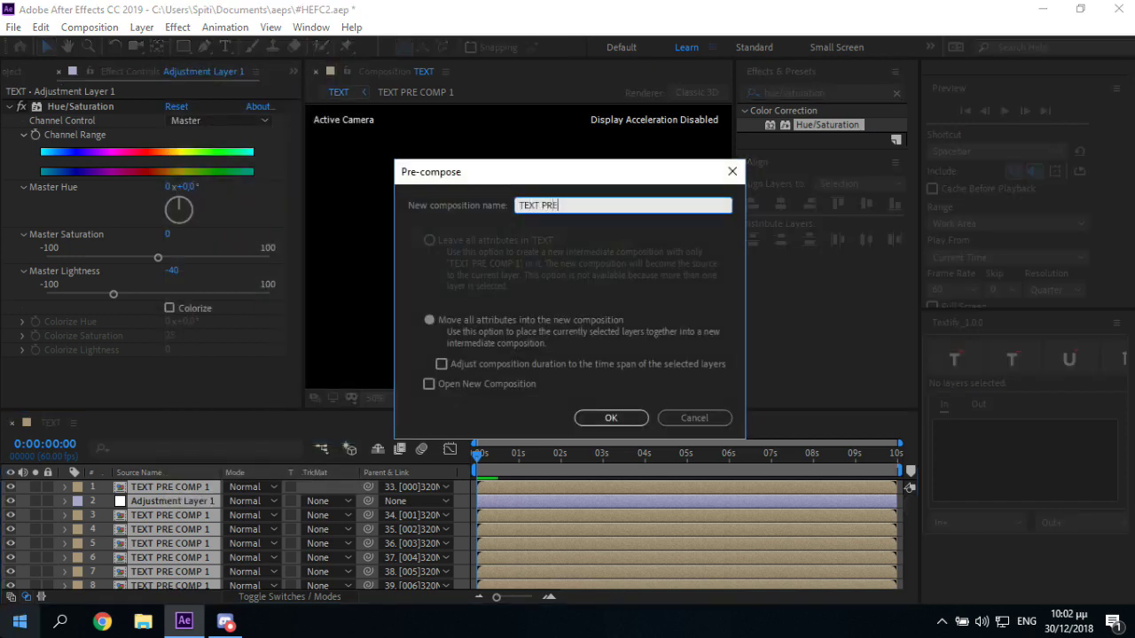
pyautogui.write(' COMP 1')
pyautogui.press('Return')
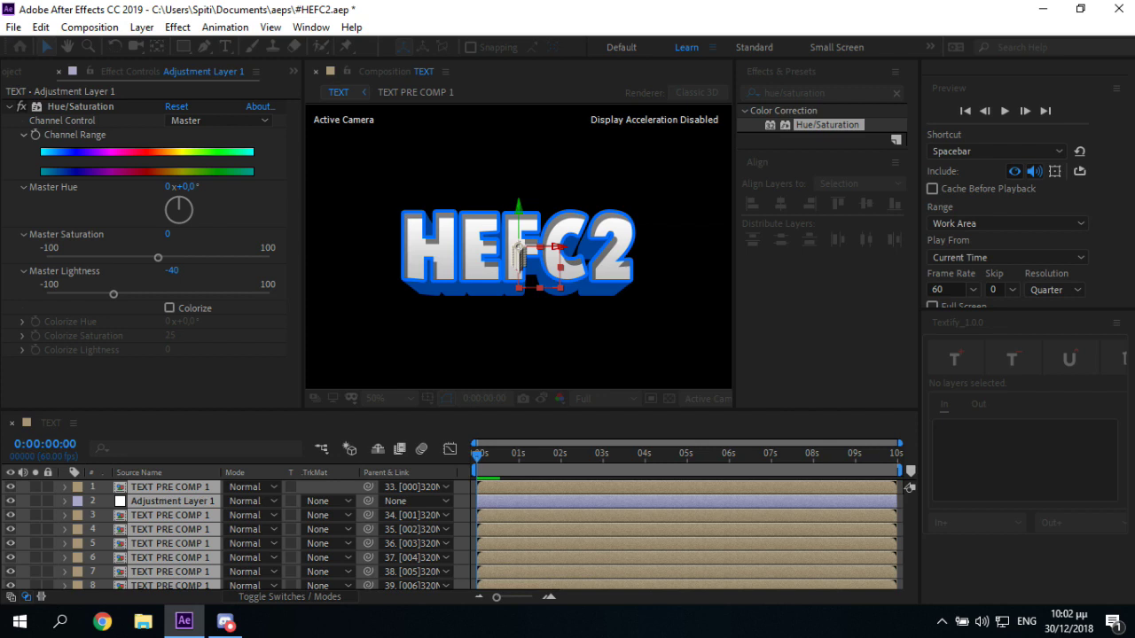
pyautogui.hotkey('ctrl', 'a')
pyautogui.hotkey('ctrl', 'shift', 'c')
pyautogui.press('Return')
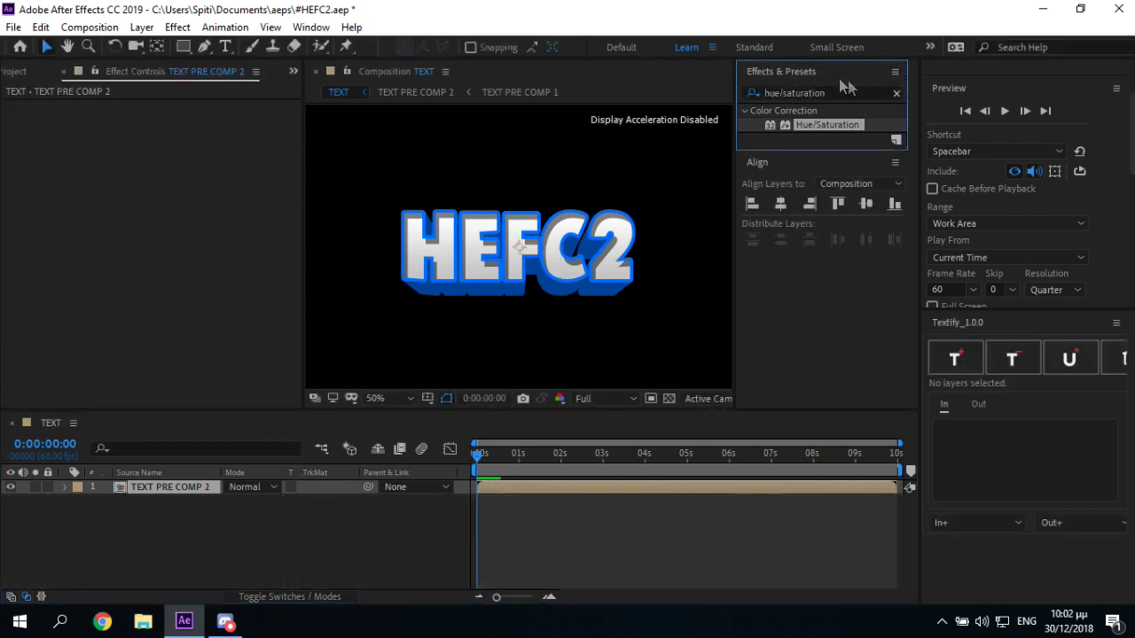
# Step: Apply Warp to the pre-comp with Vertical Distortion 10, Bend 0 and the Shell Lower style
pyautogui.click(865, 89)
pyautogui.write('warp')
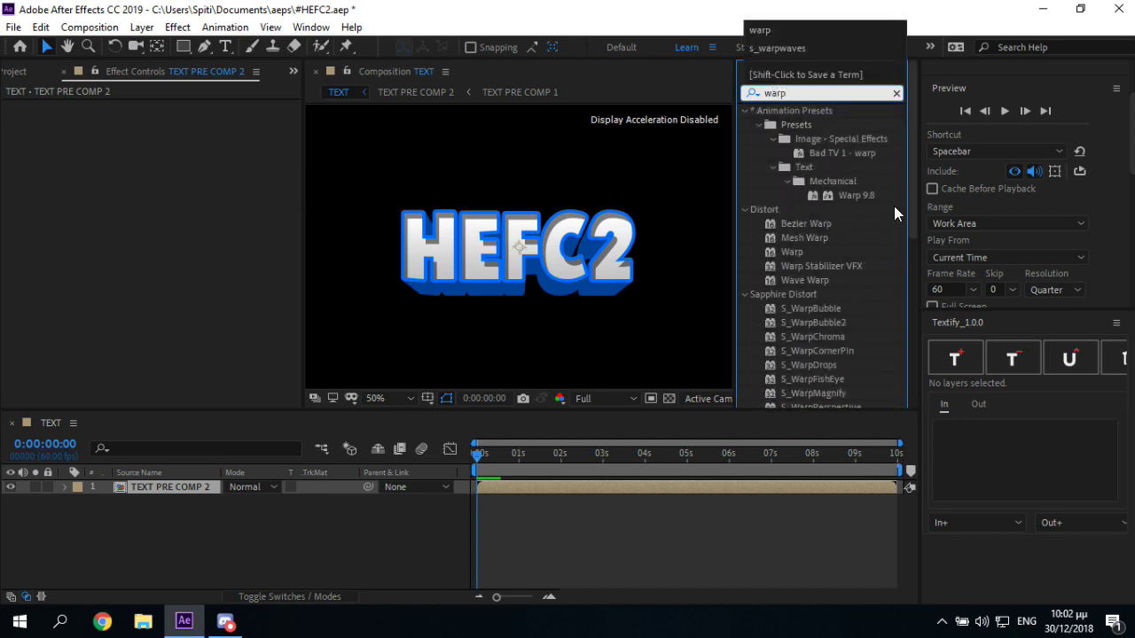
pyautogui.doubleClick(792, 252)
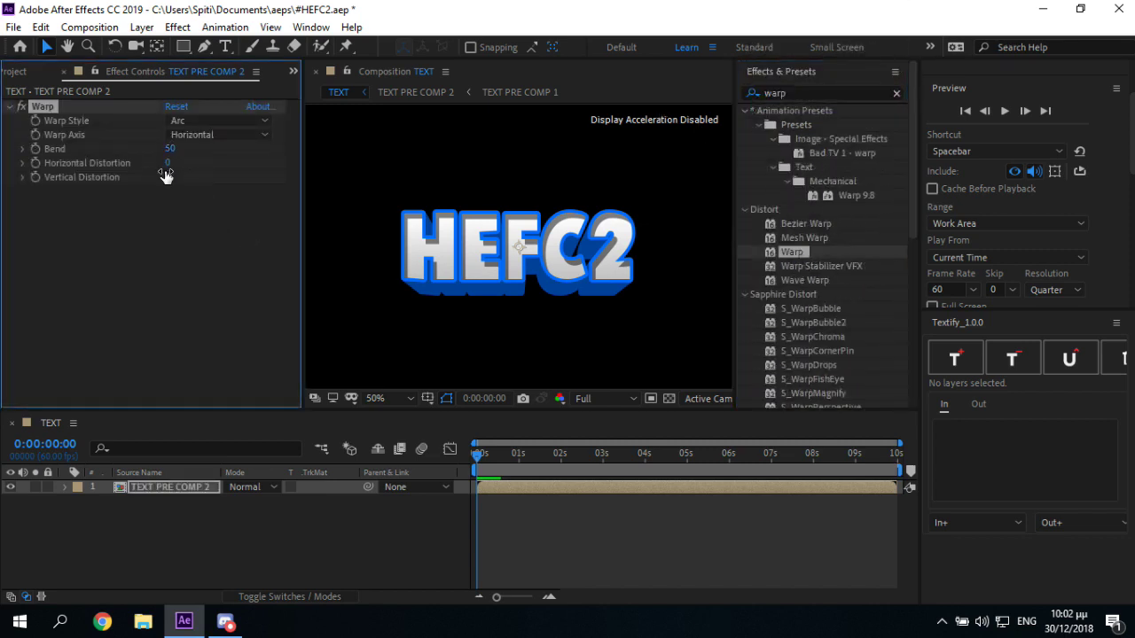
pyautogui.click(168, 177)
pyautogui.write('10')
pyautogui.press('Return')
pyautogui.click(170, 148)
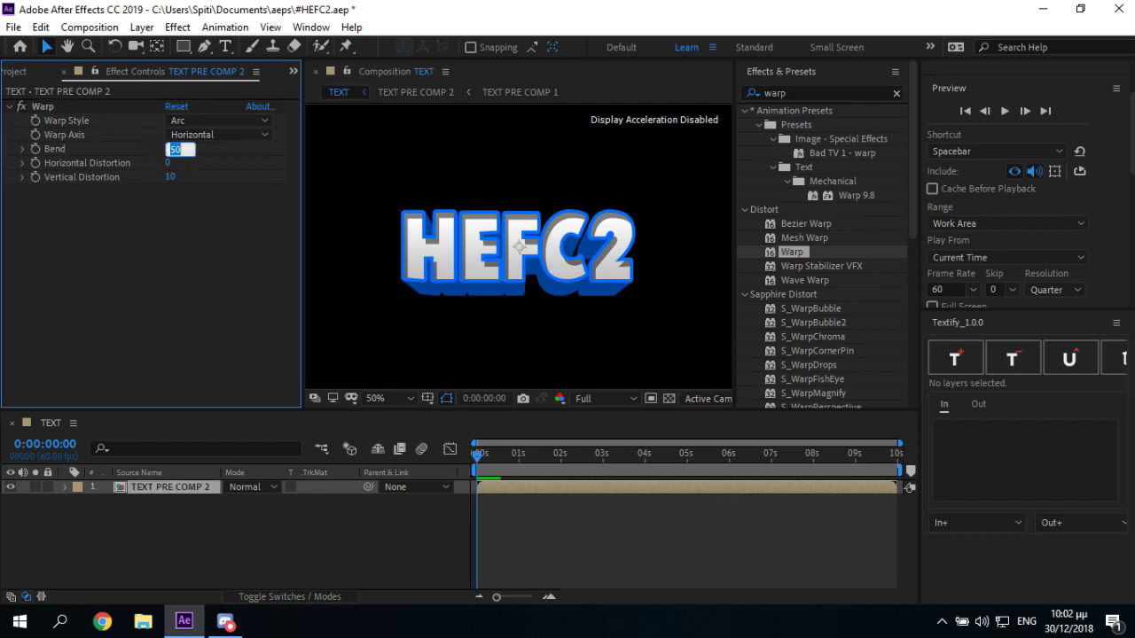
pyautogui.press('Return')
pyautogui.click(198, 117)
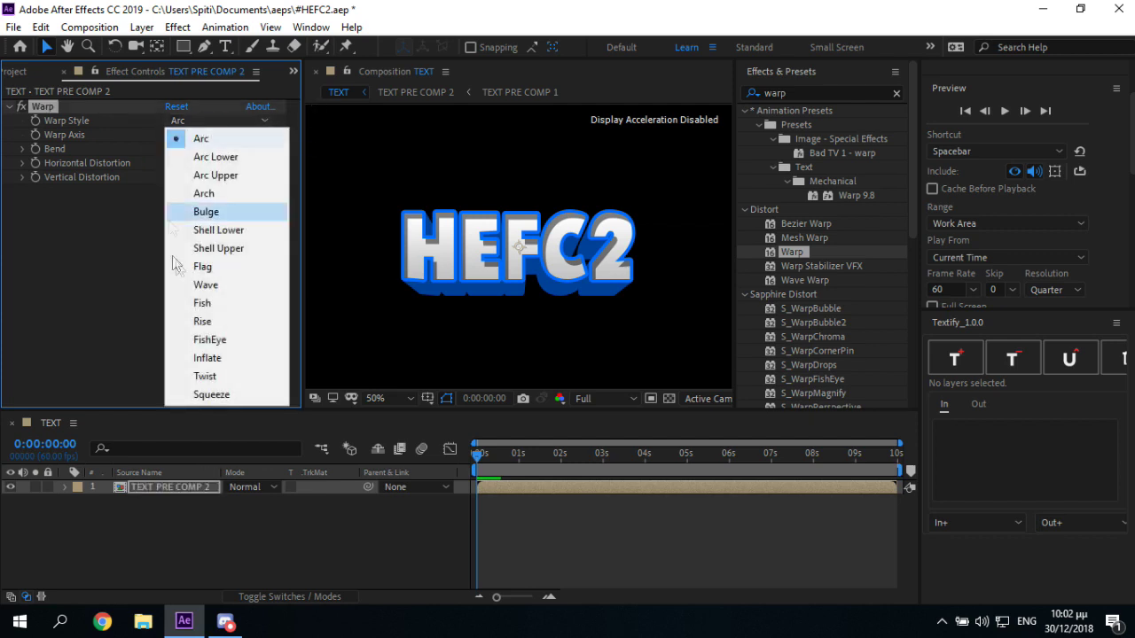
pyautogui.click(259, 232)
pyautogui.click(331, 512)
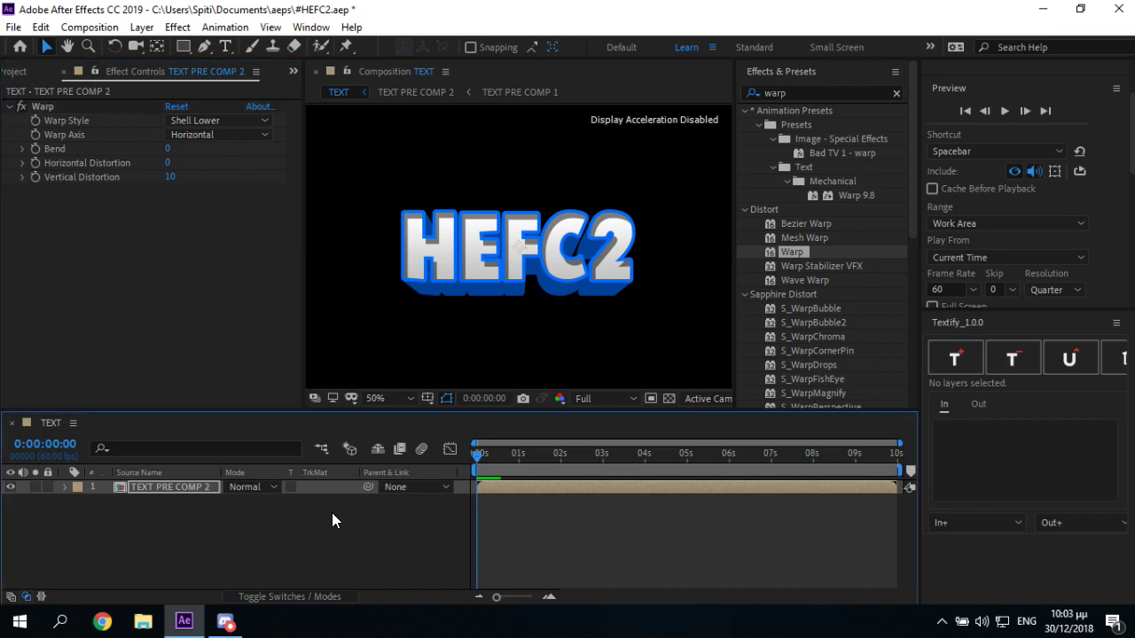
pyautogui.rightClick(161, 486)
# Step: Add a white (FFFFFF) Stroke layer style to TEXT PRE COMP 2 and save HEFC2.aep
pyautogui.moveTo(222, 248)
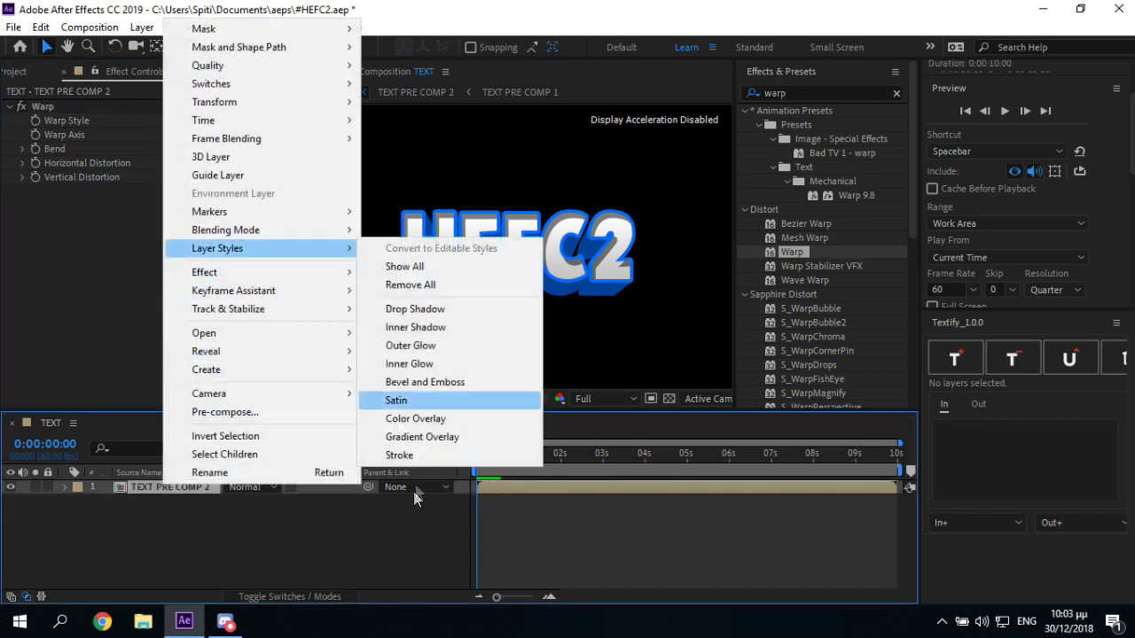
pyautogui.click(413, 456)
pyautogui.click(95, 558)
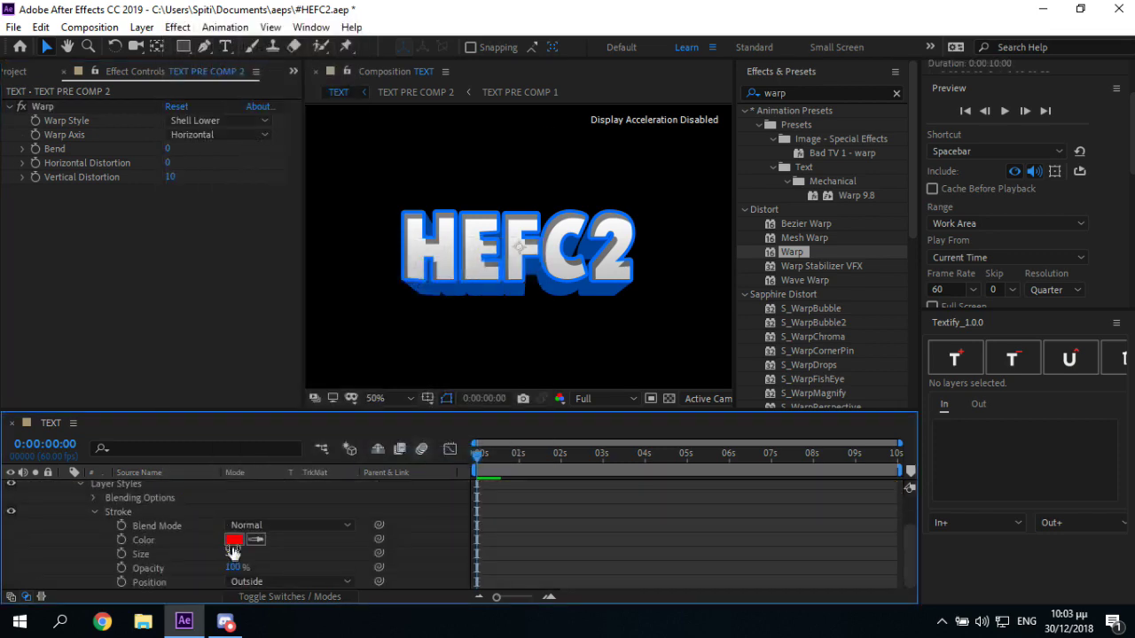
pyautogui.click(233, 540)
pyautogui.write('FFFFFF')
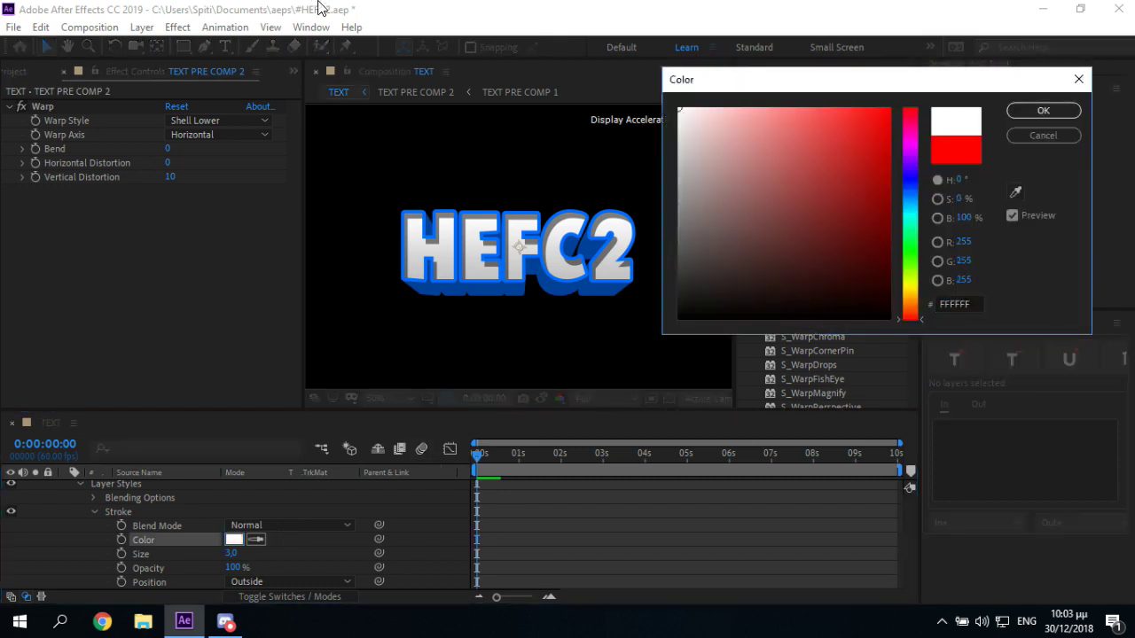
pyautogui.press('Return')
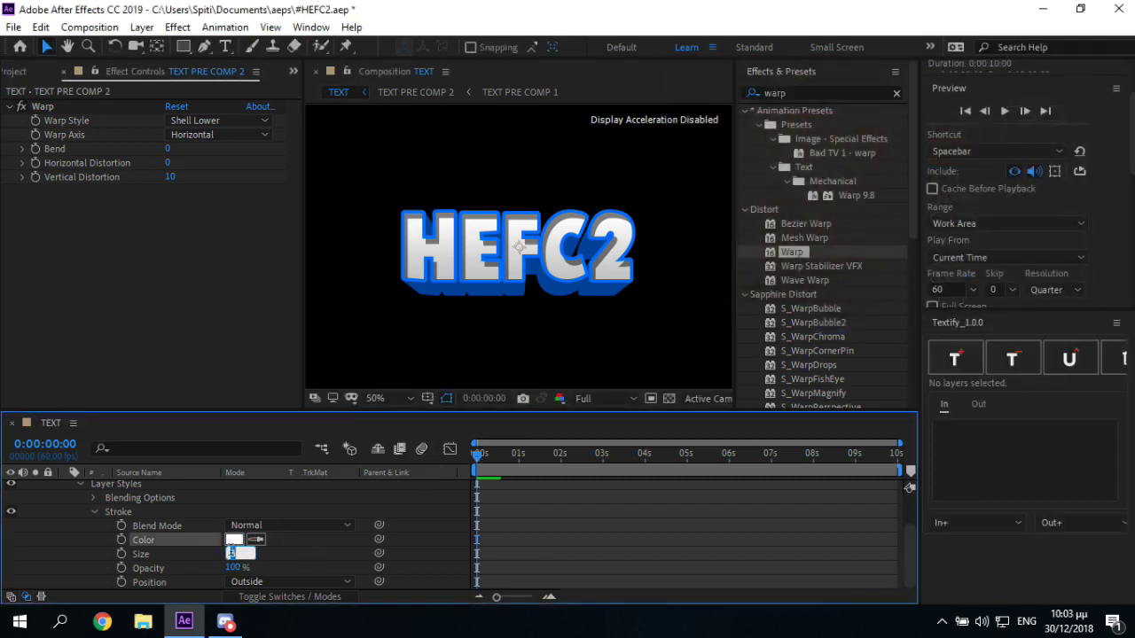
pyautogui.scroll(2, 223, 556)
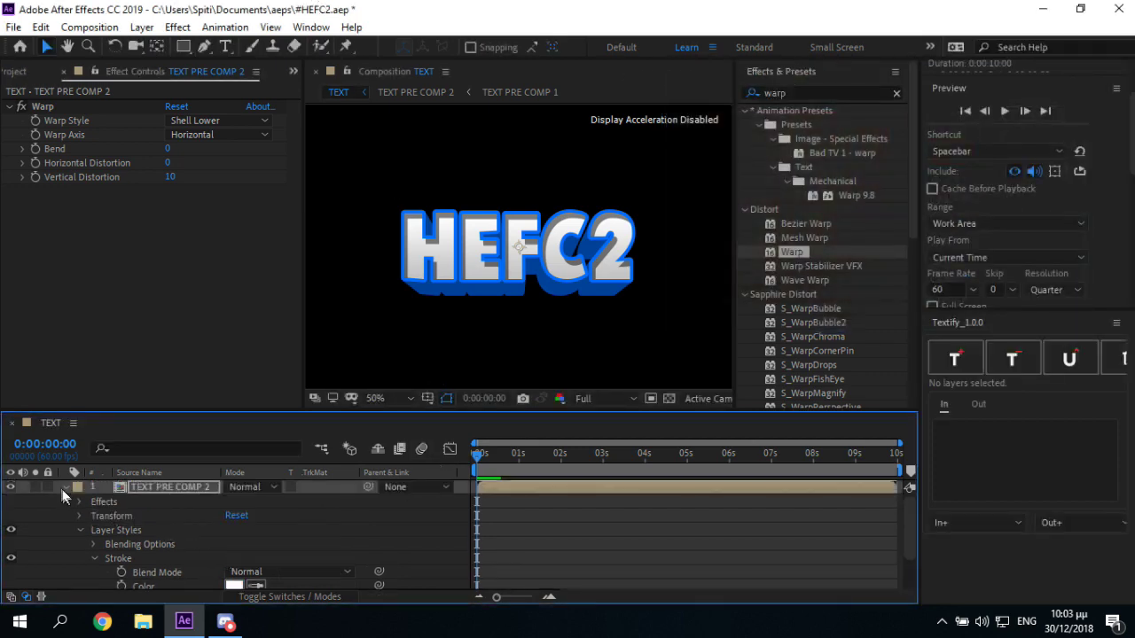
pyautogui.click(65, 486)
pyautogui.click(215, 543)
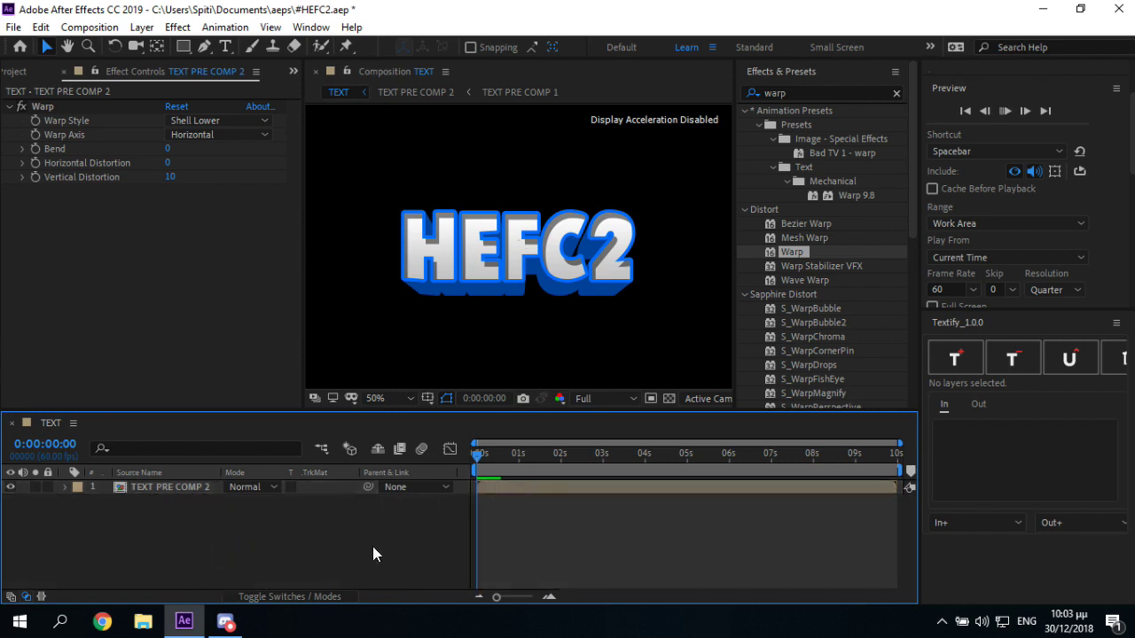
pyautogui.hotkey('ctrl', 's')
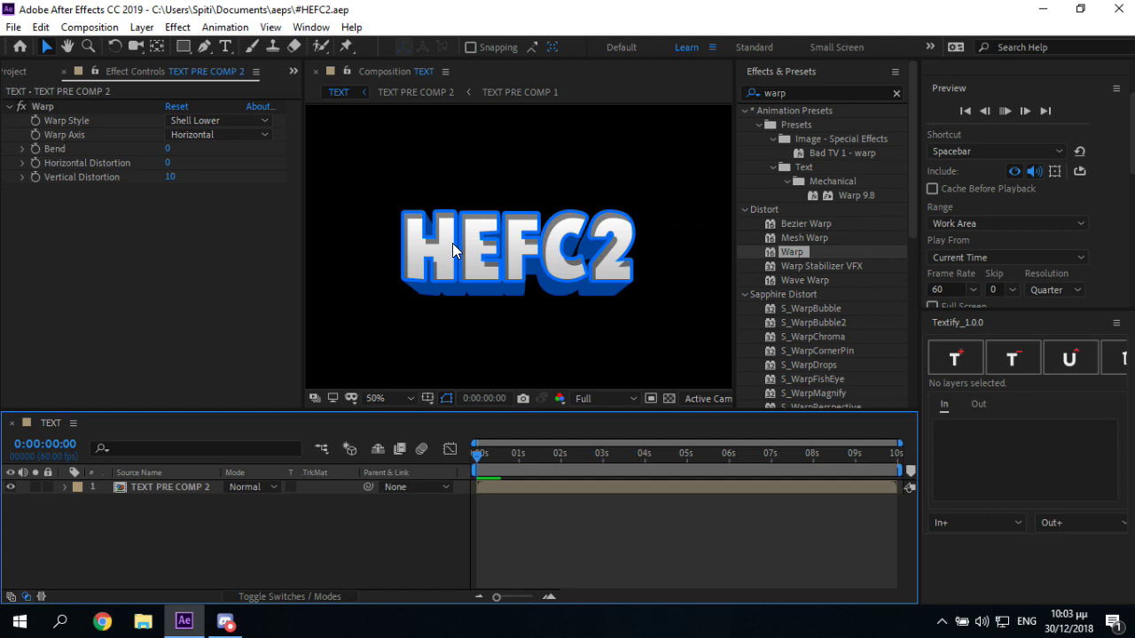
pyautogui.press('space')
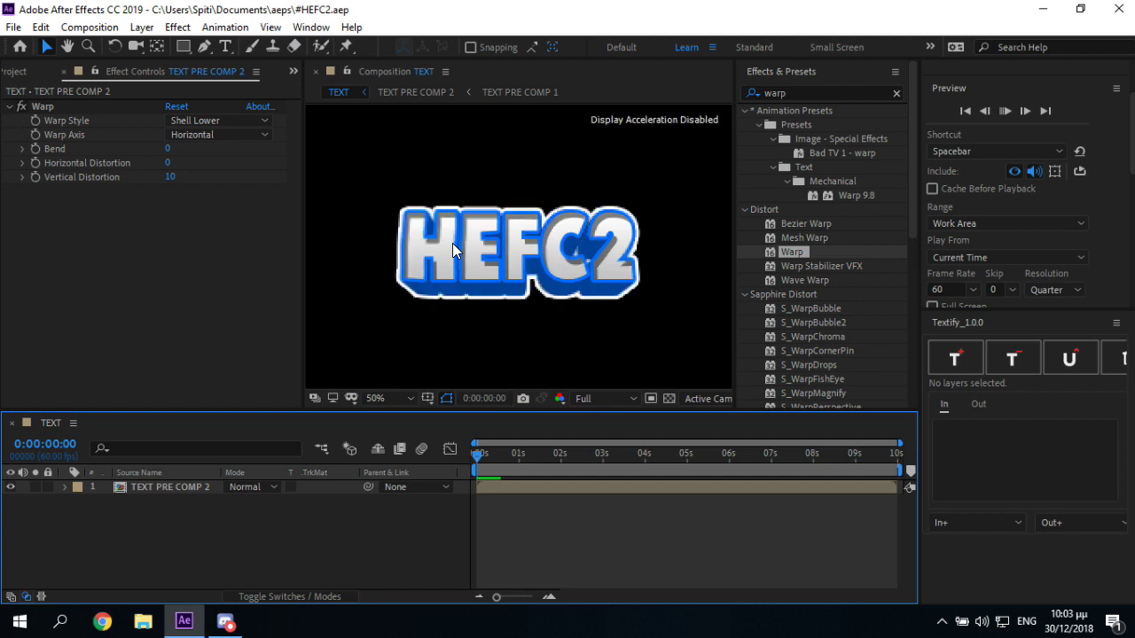
pyautogui.press('space')
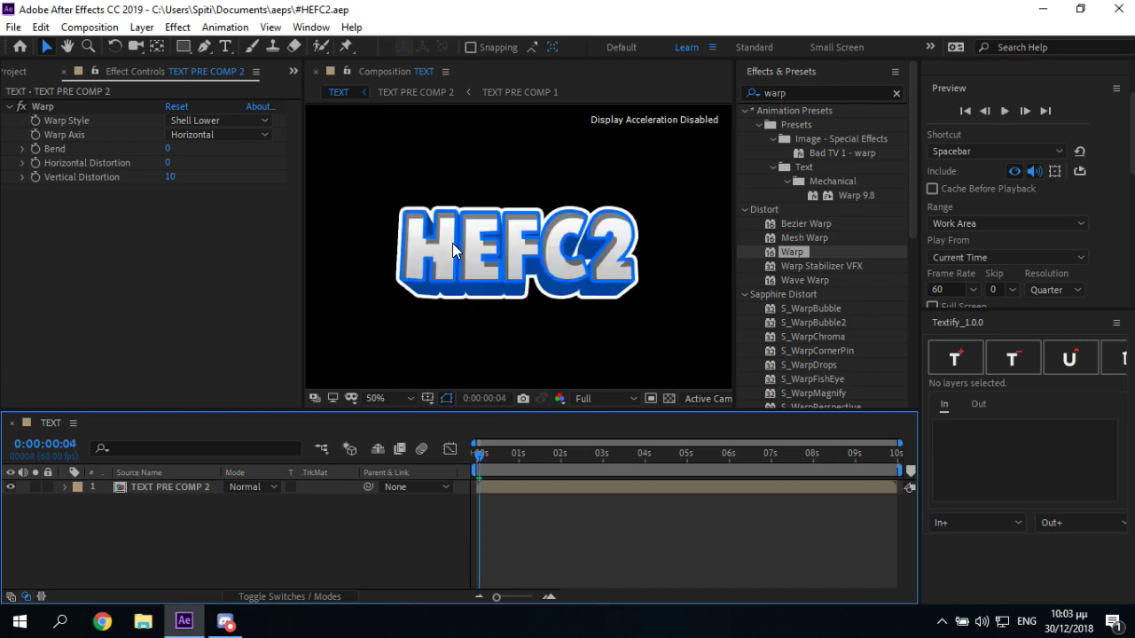
pyautogui.press(',')
pyautogui.press(',')
pyautogui.press(',')
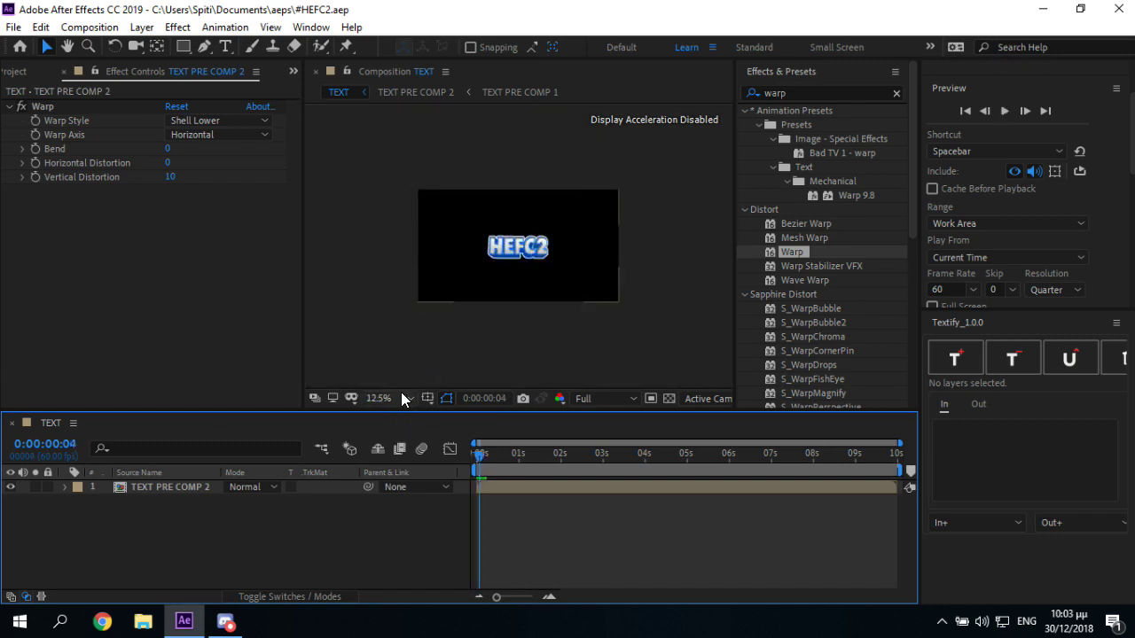
pyautogui.click(403, 396)
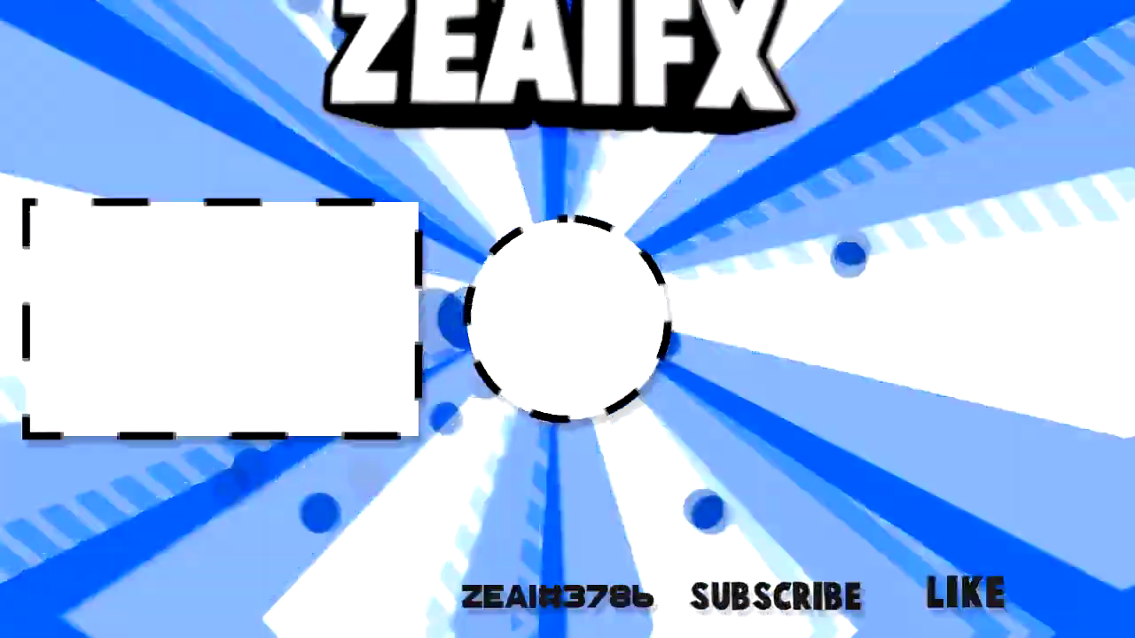